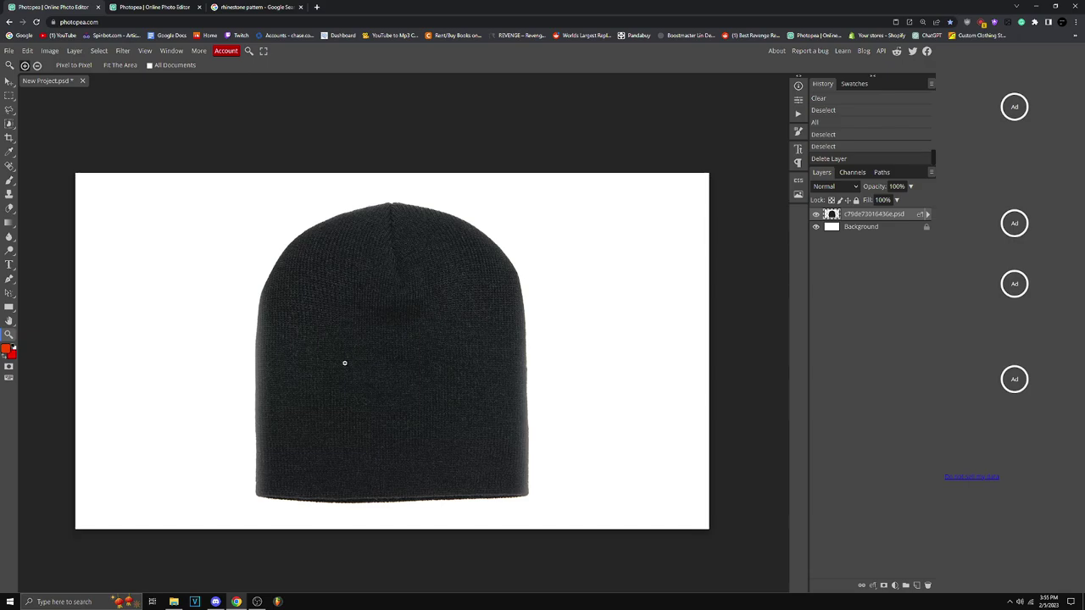
Create a new 200 × 200 pixel document and bring up its background layer's style settings.
key("ctrl+Tab")
key("BackSpace")
key("BackSpace")
type("200")
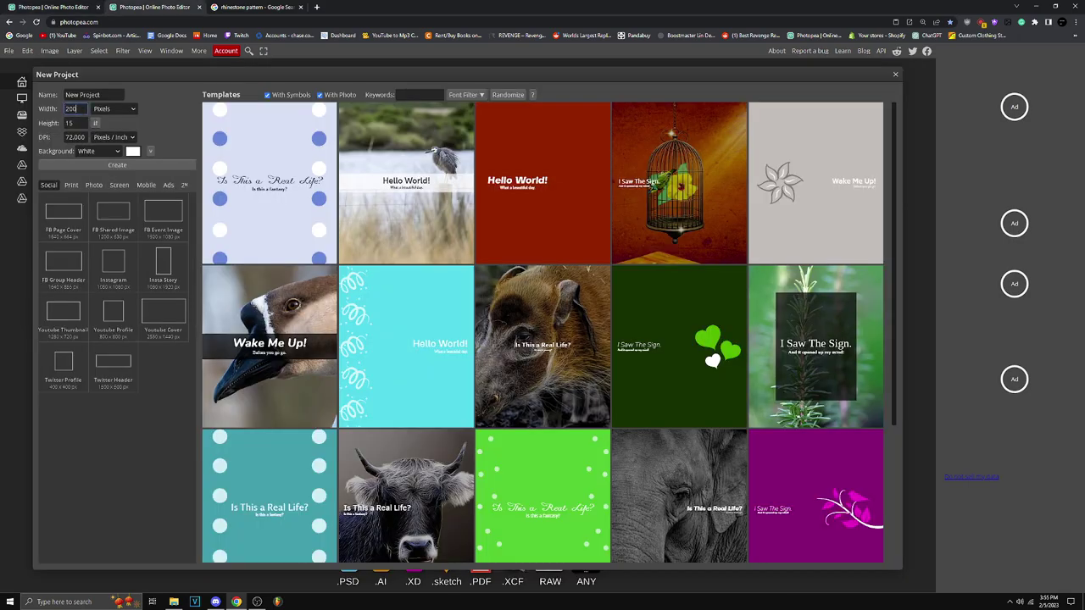
left_click(89, 124)
type("200")
left_click(192, 168)
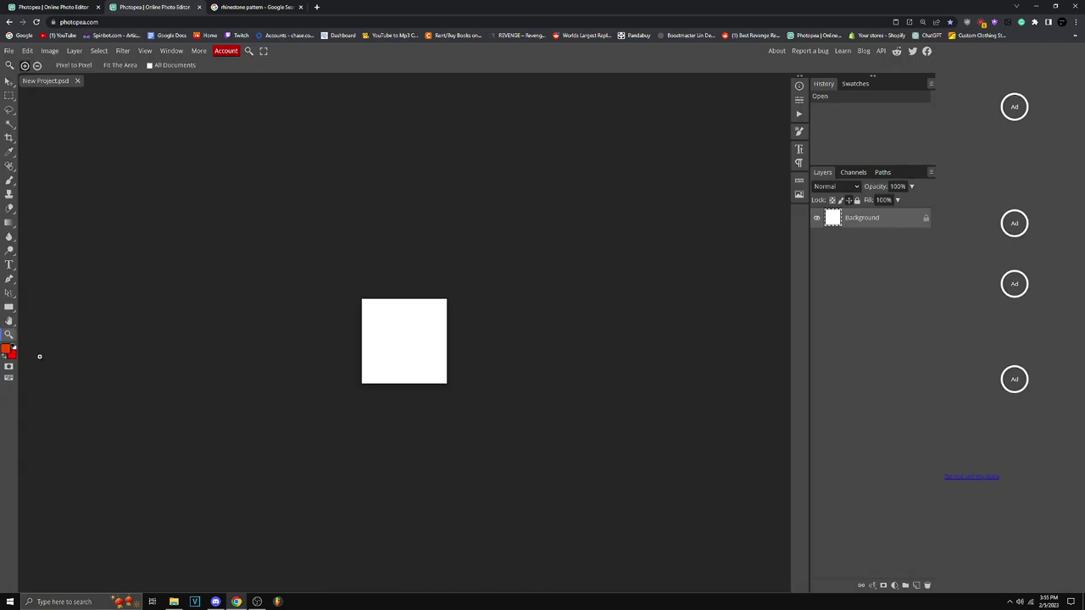
scroll(376, 380, "up", 2)
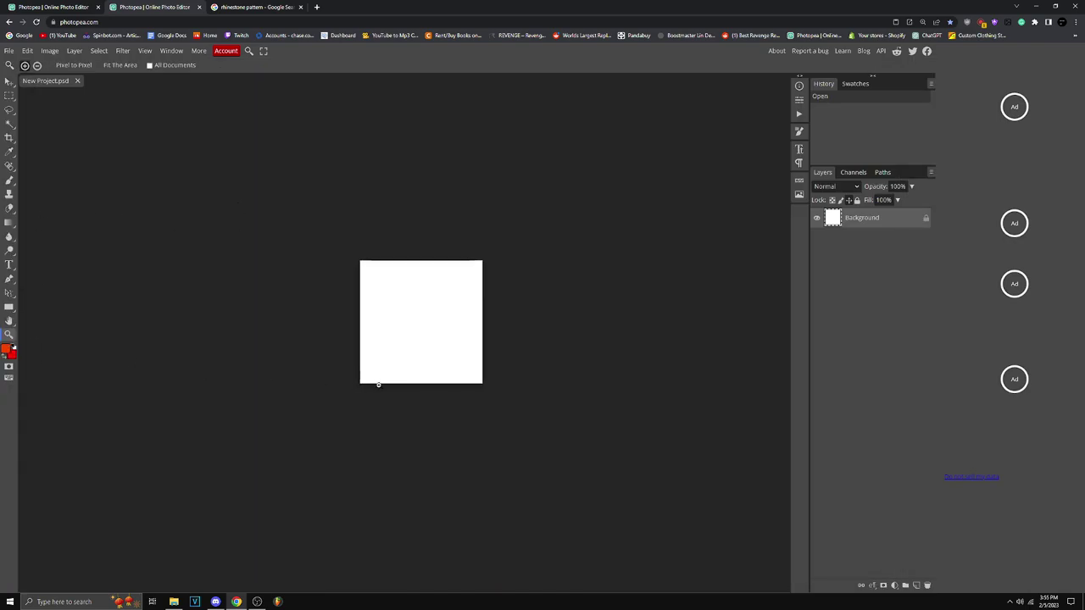
double_click(835, 229)
Enable Color Overlay and pick an orange overlay colour in the Color Picker.
left_click(114, 238)
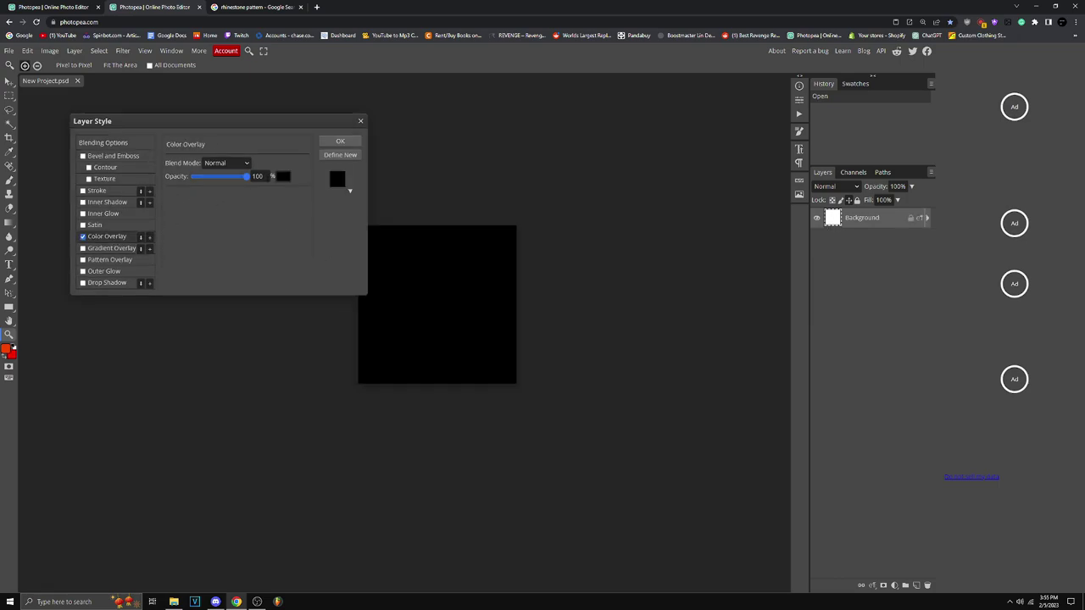
left_click(282, 176)
mouse_move(128, 240)
left_mouse_down()
mouse_move(102, 220)
mouse_move(76, 135)
left_mouse_up()
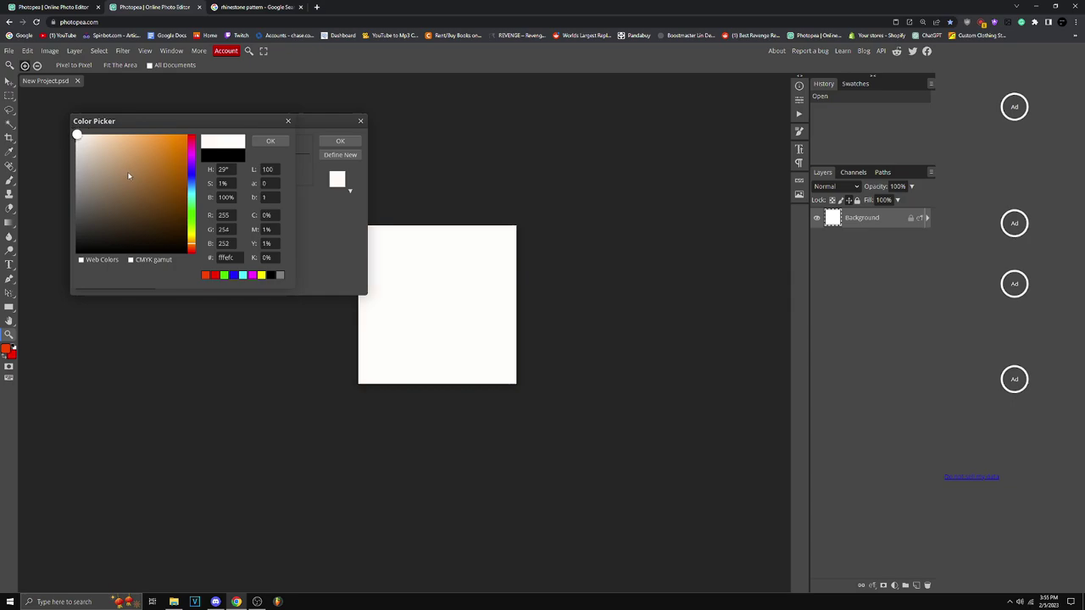
mouse_move(128, 175)
left_mouse_down()
mouse_move(140, 156)
mouse_move(188, 158)
mouse_move(188, 135)
mouse_move(191, 246)
left_mouse_up()
left_click(193, 151)
left_click(270, 141)
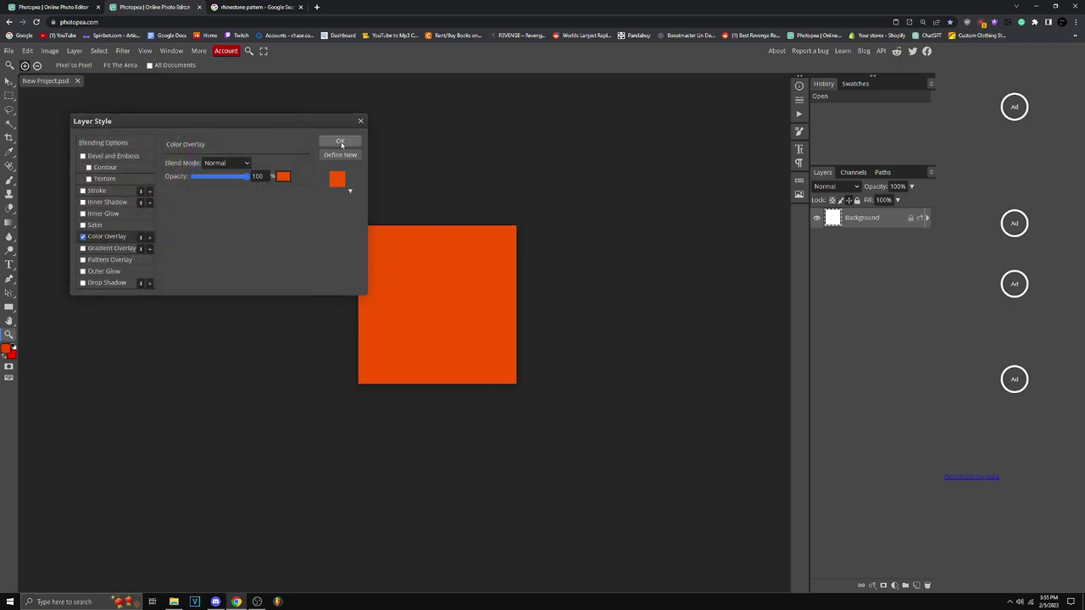
Apply the orange overlay, zoom in, and switch to the rhinestone pattern image search results.
left_click(340, 142)
left_click(443, 359)
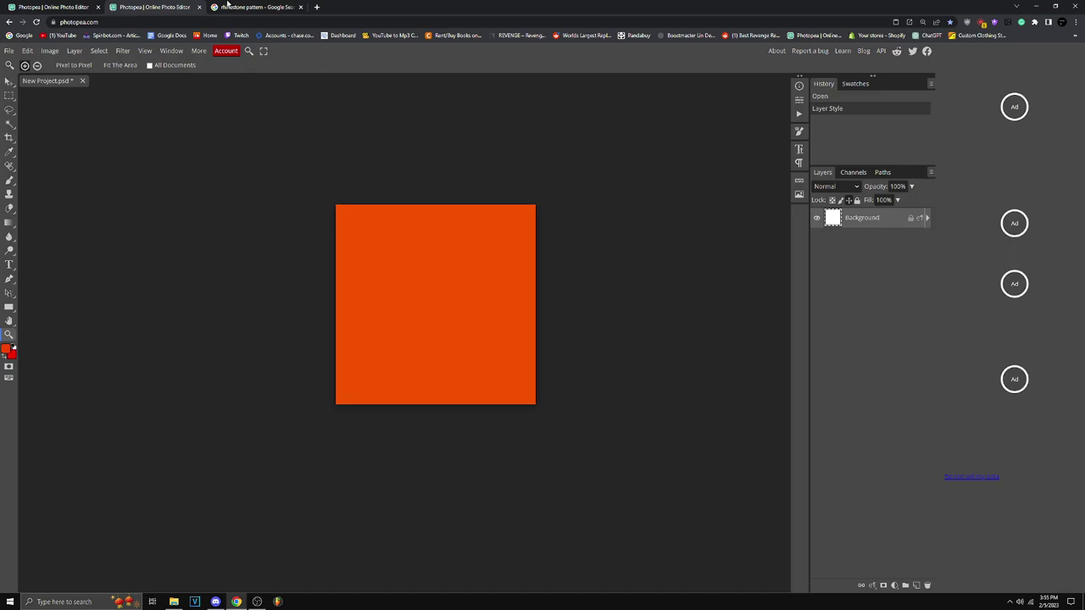
left_click(254, 7)
left_click(451, 324)
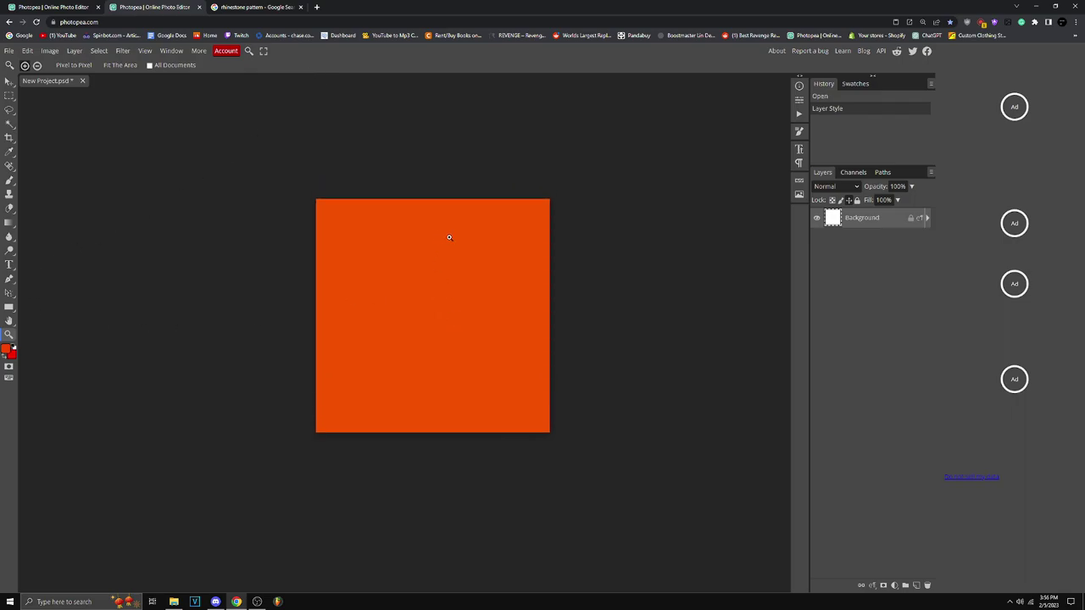
Drag a rhinestone image from the search onto the orange canvas and commit its placement.
left_click(255, 7)
left_click_drag(830, 260, 387, 261)
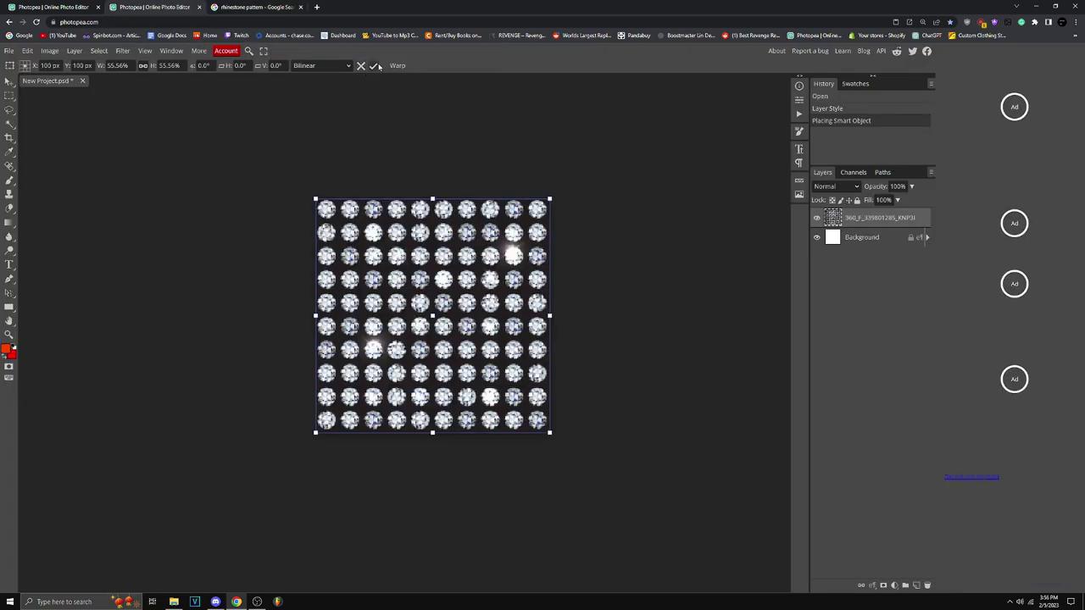
left_click(373, 65)
Rasterize the rhinestone layer after a first Magic Wand selection of the dark background.
left_click(9, 124)
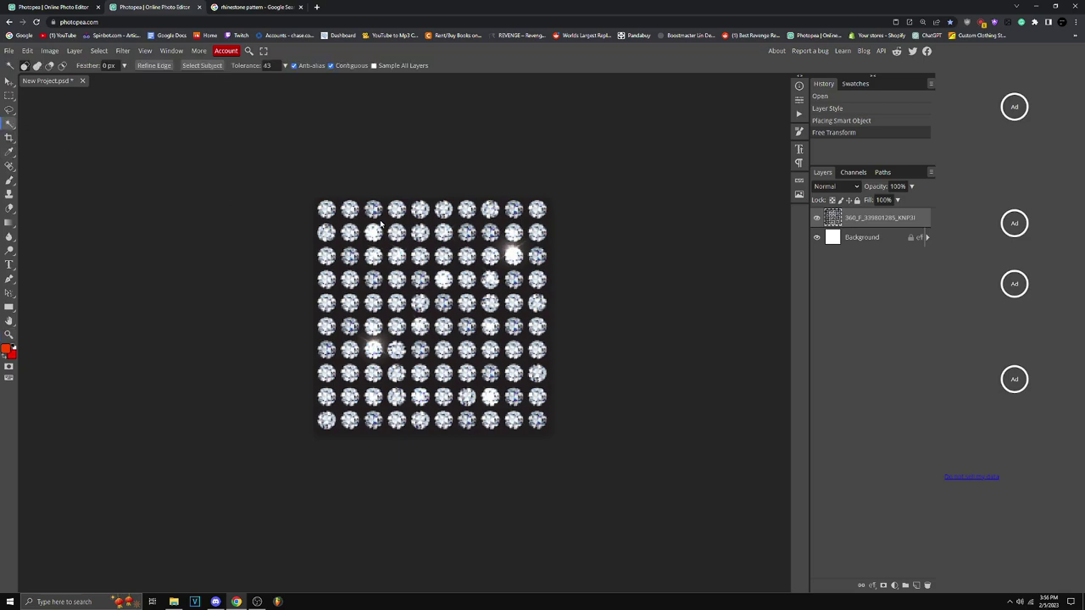
left_click(383, 224)
key("Delete")
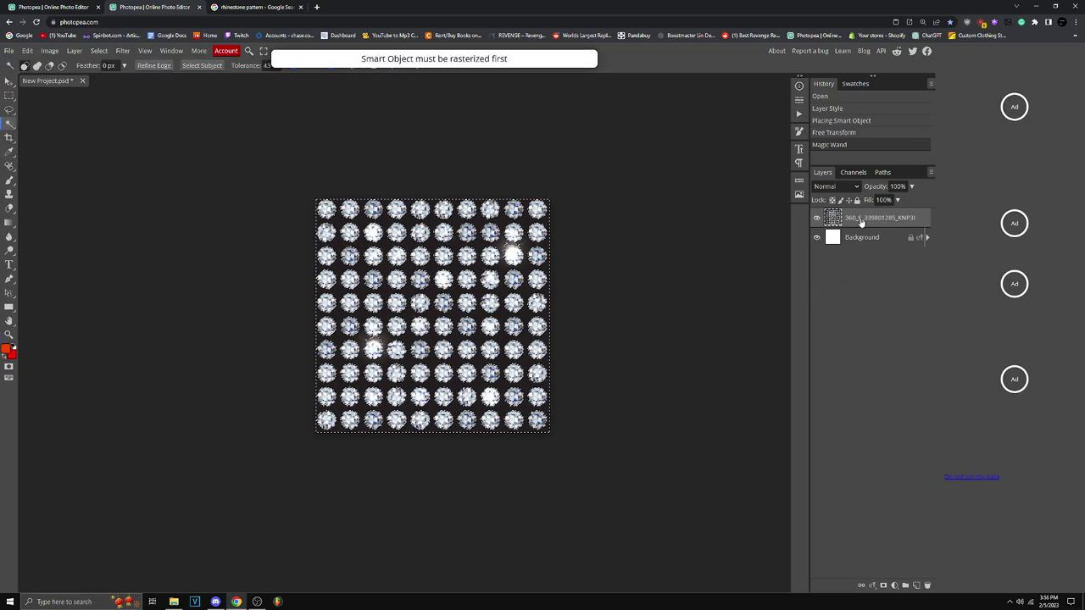
right_click(861, 222)
left_click(881, 333)
key("ctrl+d")
Magic Wand and delete the dark background areas between the stones so orange shows through.
left_click(535, 297)
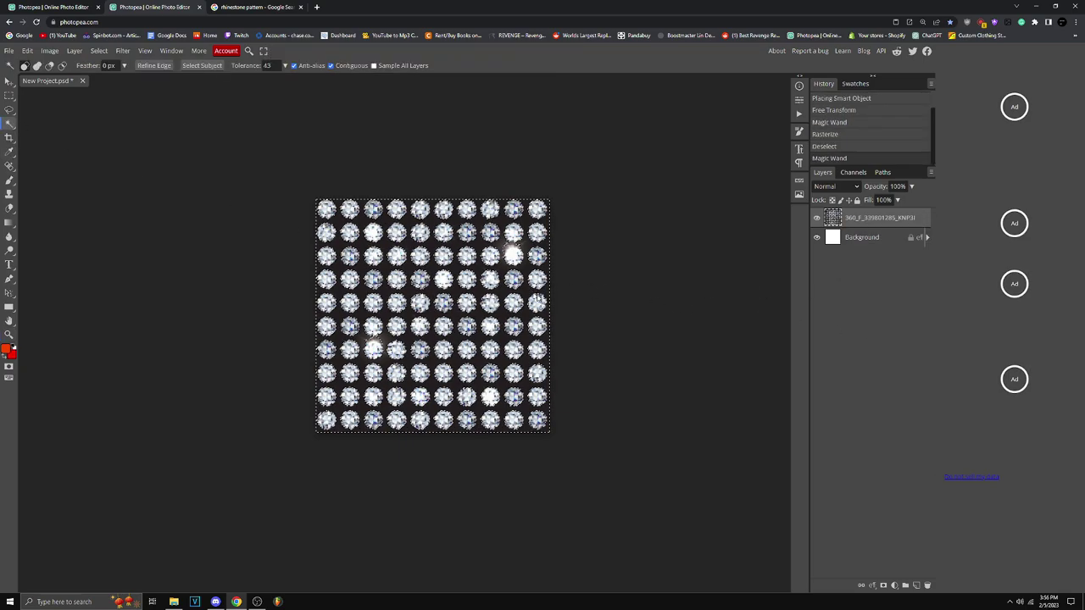
key("Delete")
key("ctrl+d")
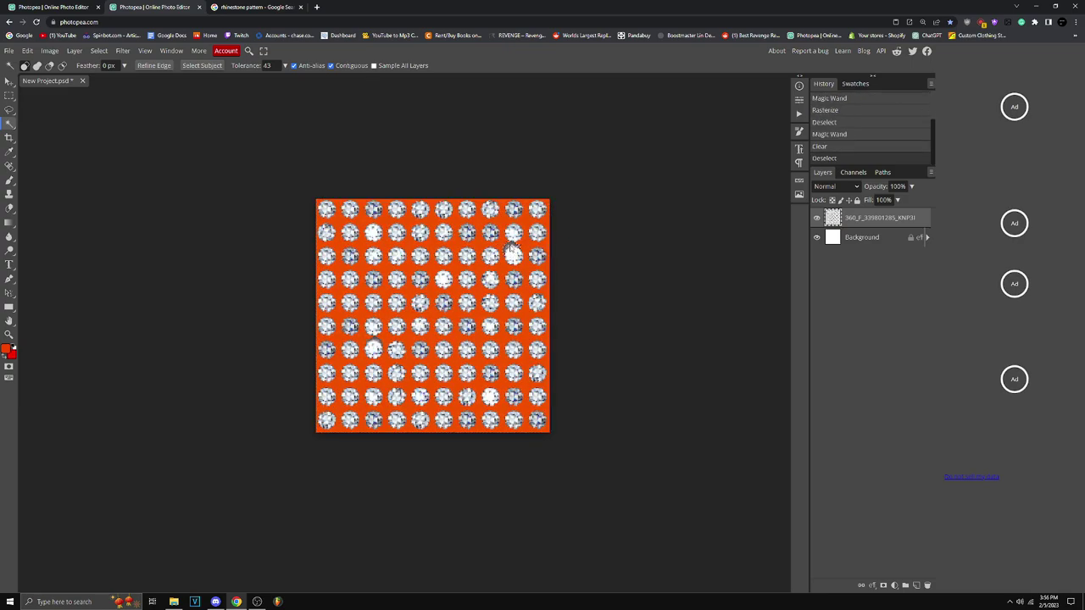
left_click(511, 250)
key("Delete")
left_click(543, 268)
key("ctrl+d")
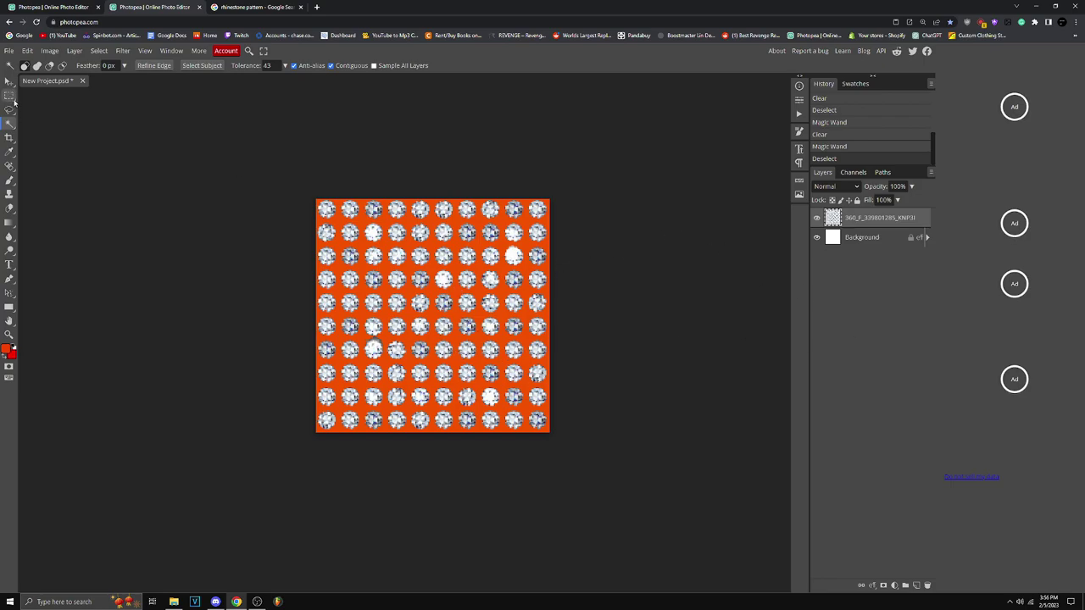
left_click(9, 96)
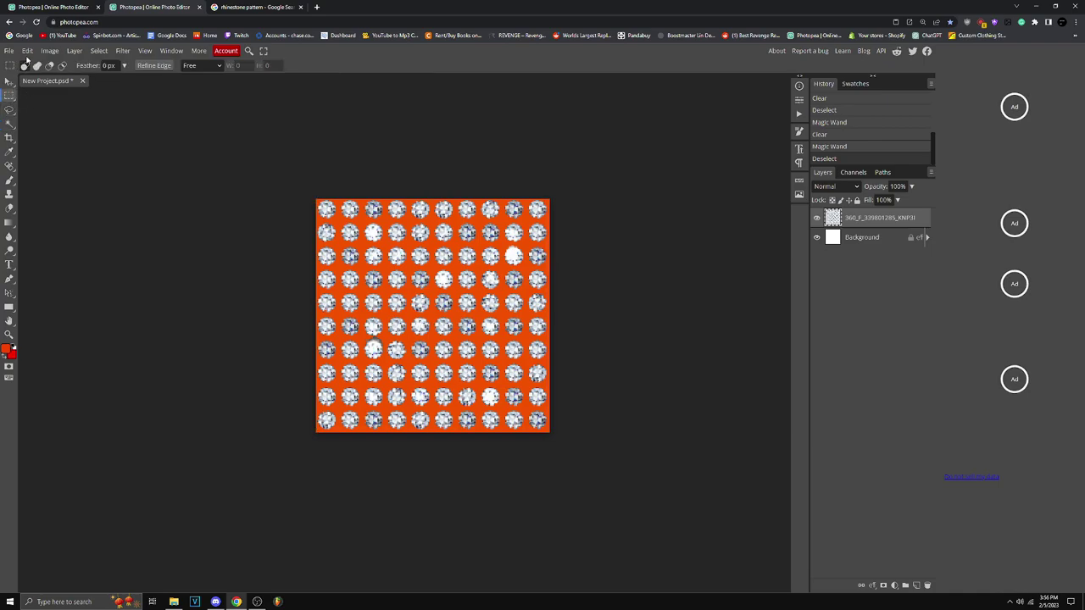
Define the whole rhinestone-on-orange canvas as a new pattern via Edit > Define New > Pattern.
left_click(27, 50)
mouse_move(144, 523)
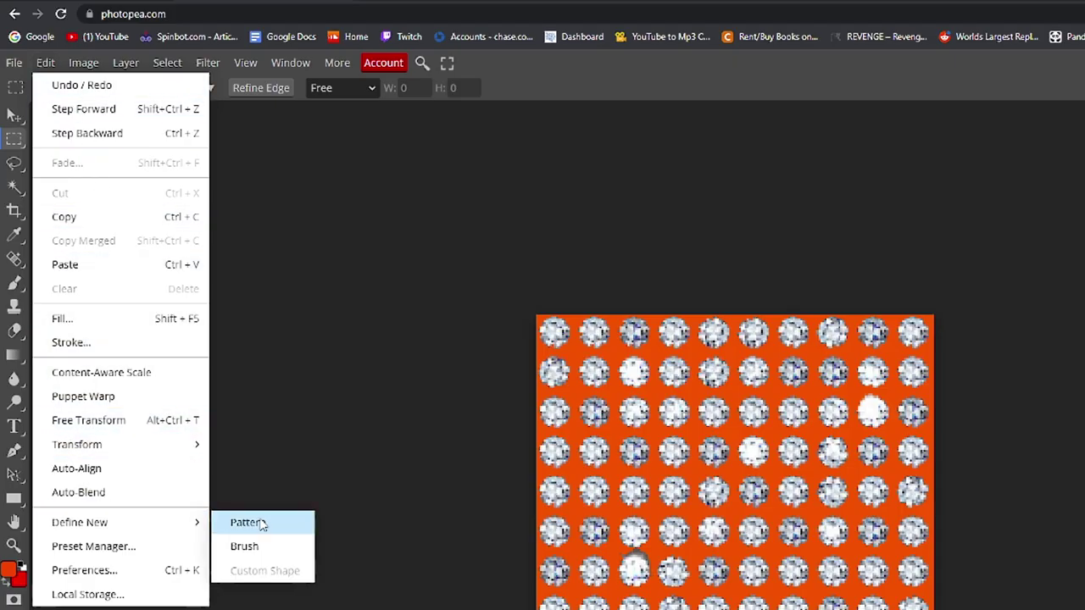
left_click(268, 530)
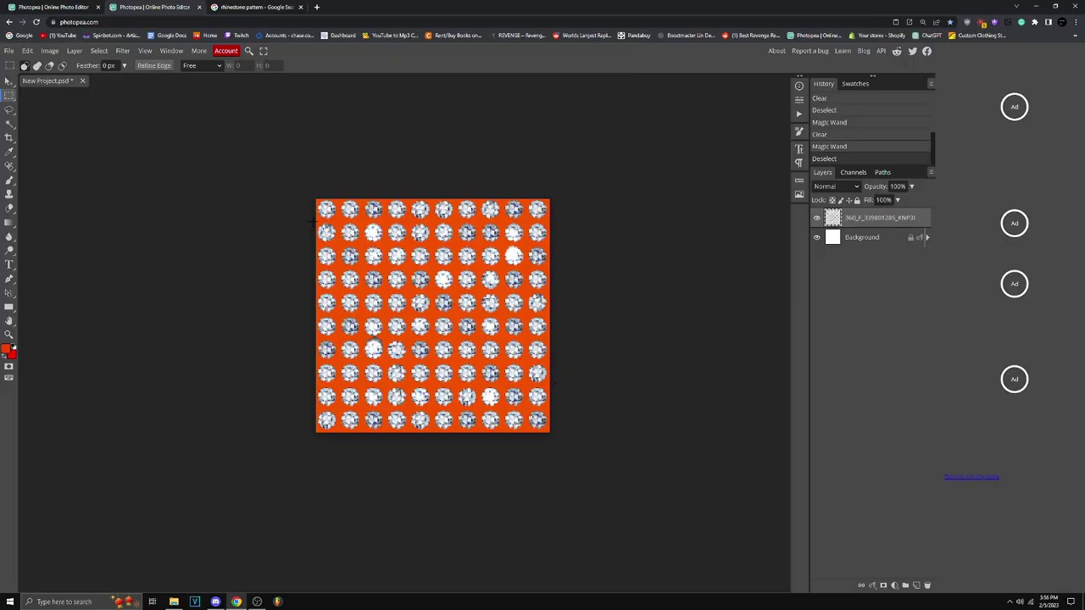
Start a 4500-pixel-wide document and zoom in on the white Revealmyfear logo.
key("alt+ctrl+n")
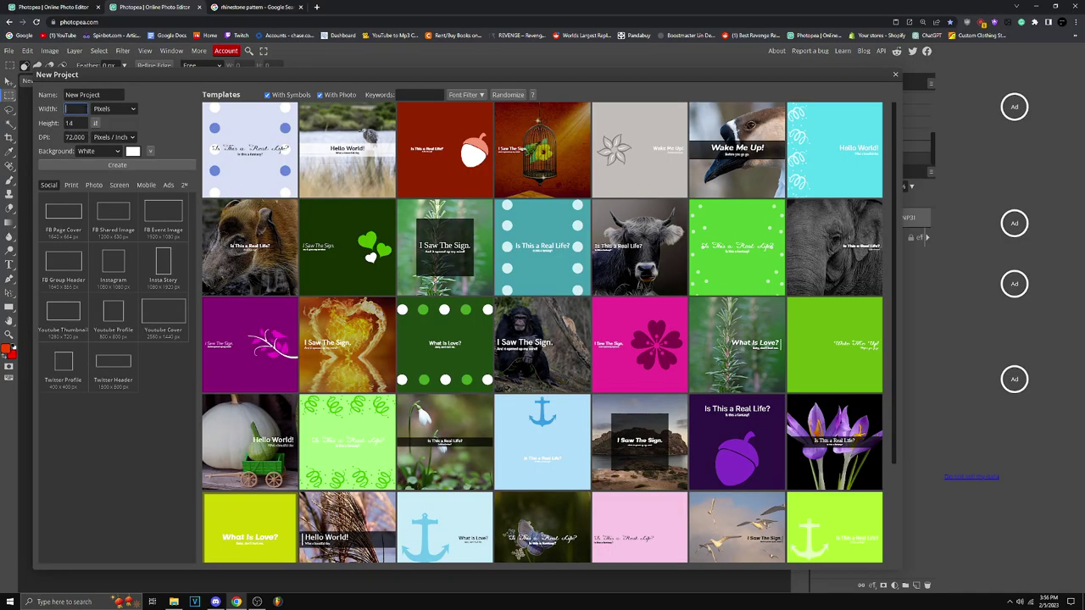
type("4500")
key("Tab")
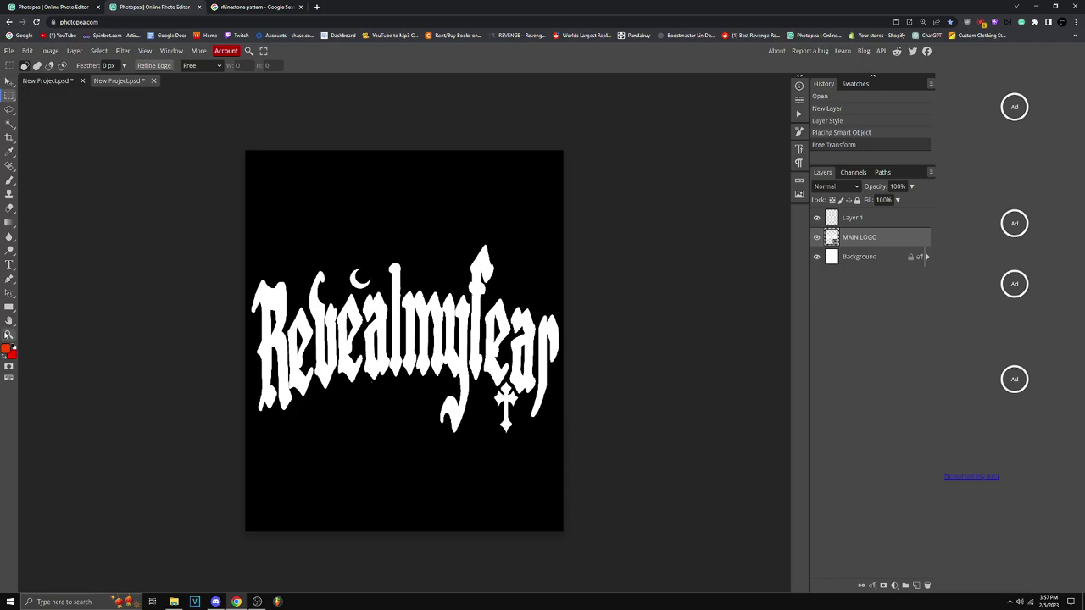
left_click(8, 334)
left_click(358, 411)
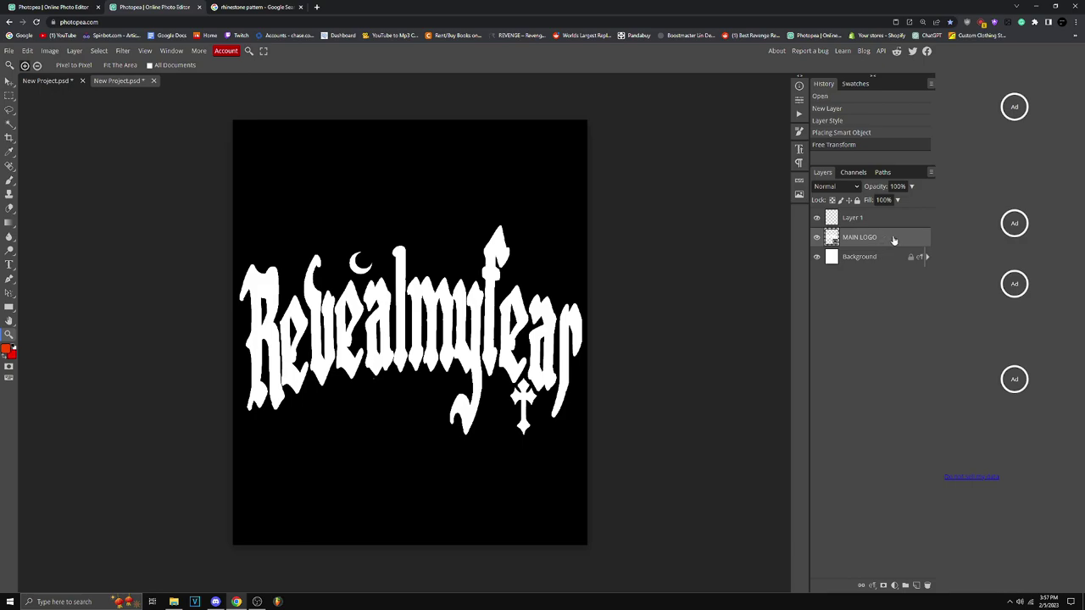
right_click(848, 237)
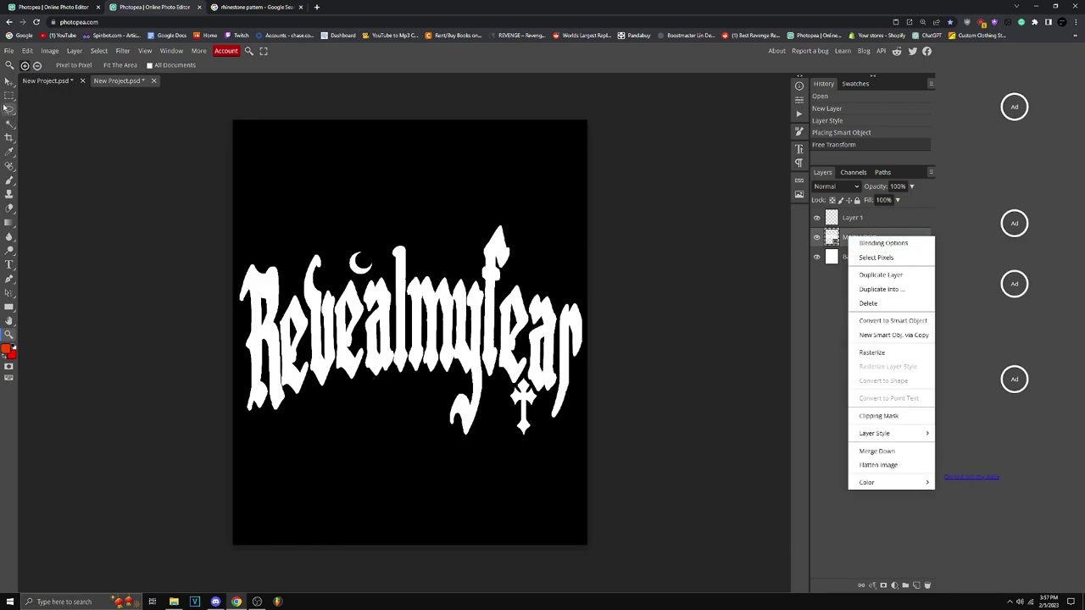
Rasterize the MAIN LOGO layer and enable Pattern Overlay in its layer style.
left_click(10, 95)
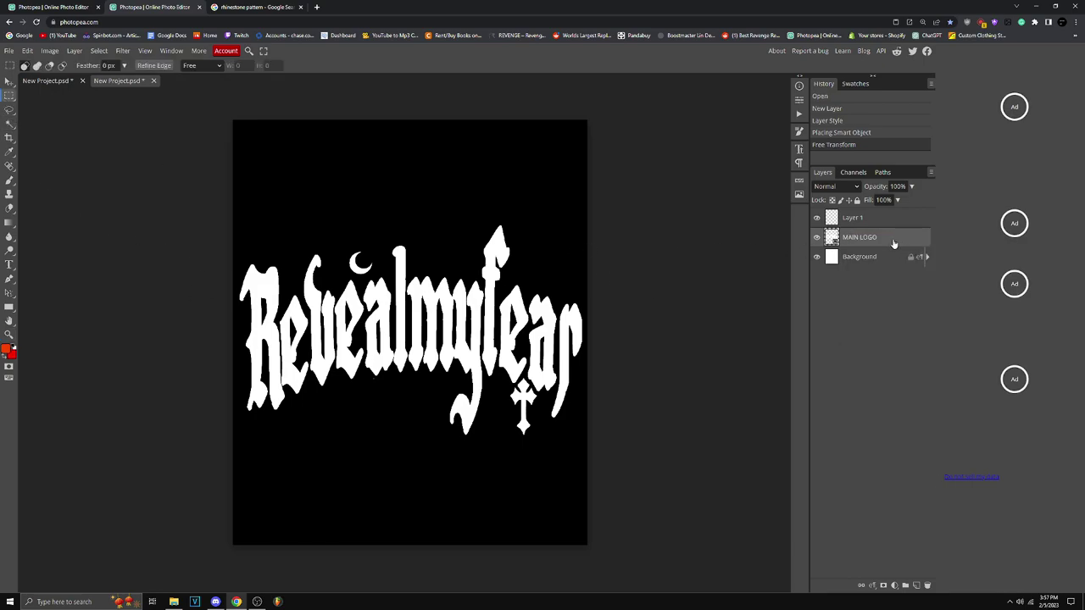
right_click(892, 243)
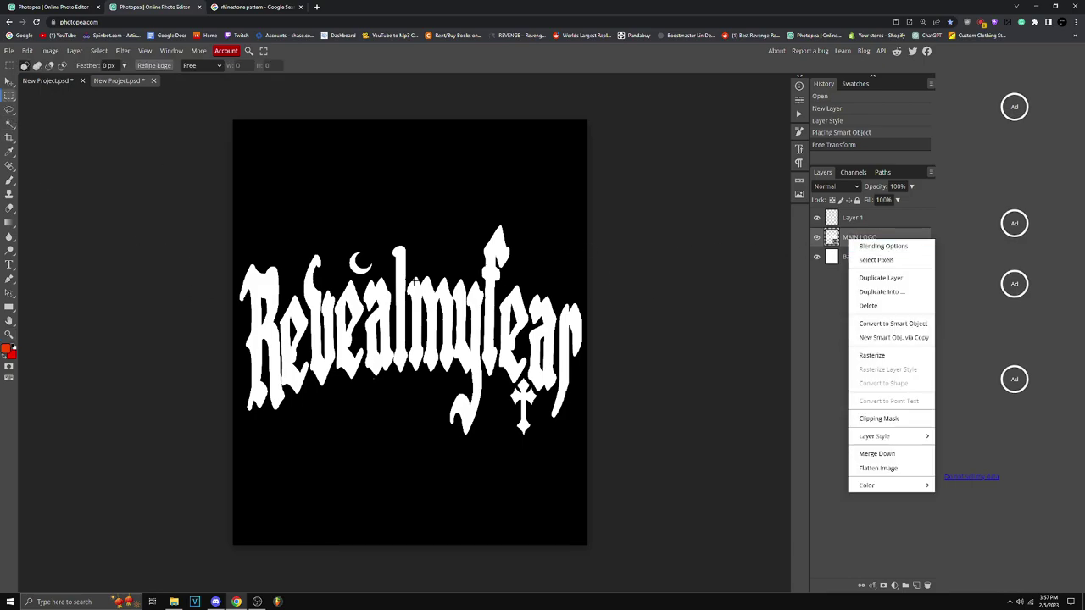
left_click(900, 356)
double_click(906, 240)
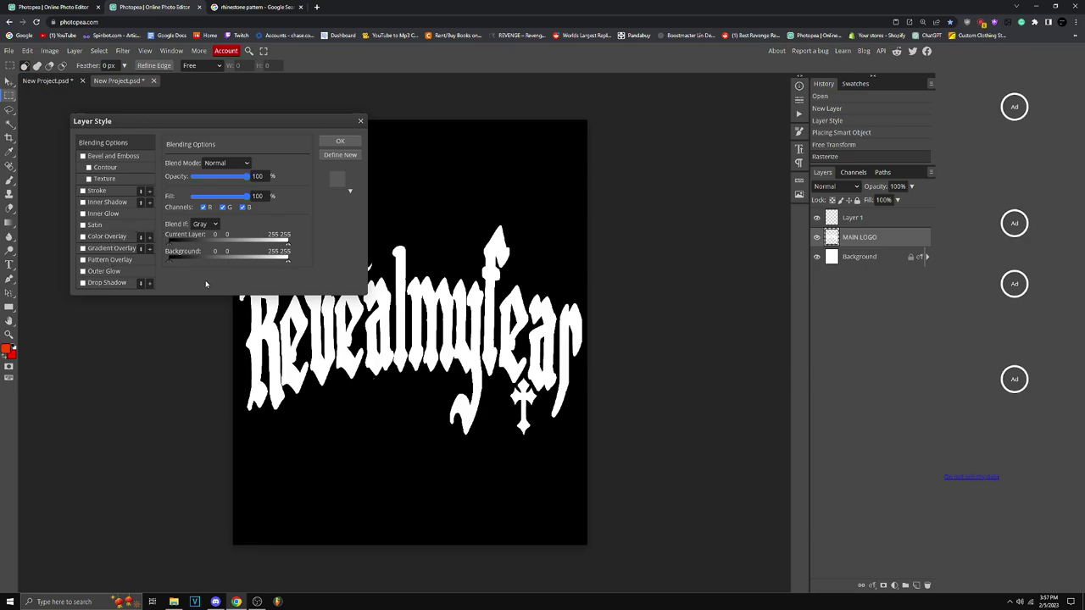
left_click(109, 260)
Fill the logo with the saved rhinestone pattern, enlarge its scale, and confirm the style.
left_click(203, 195)
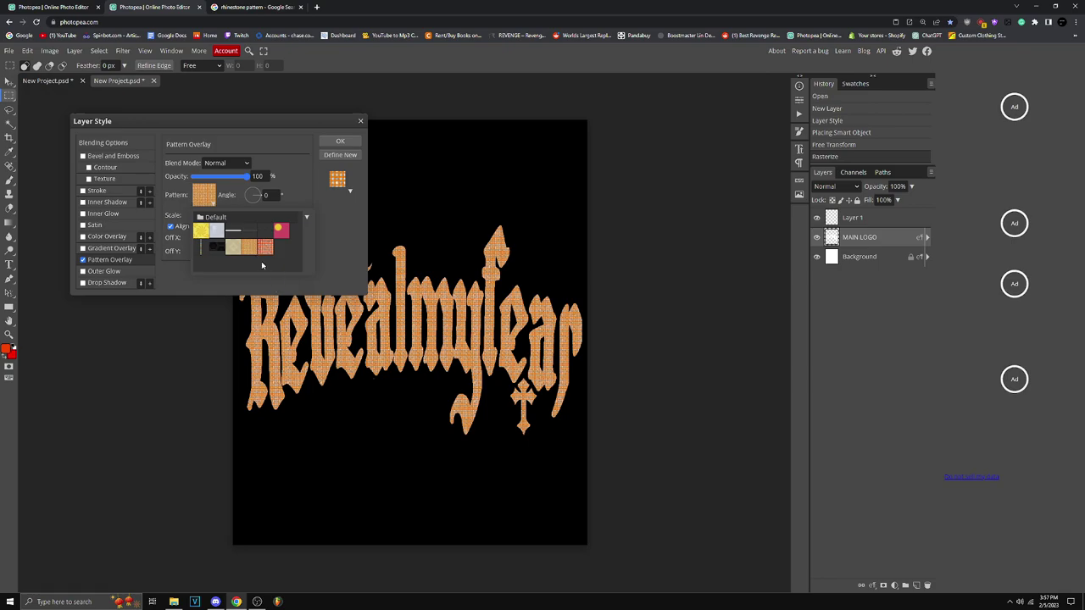
left_click(265, 249)
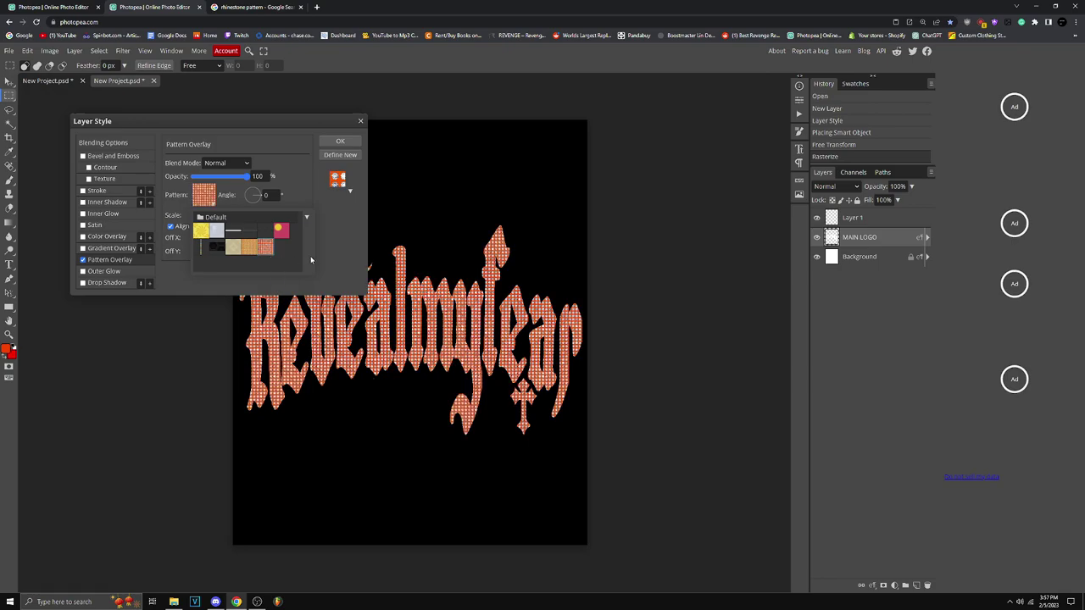
left_click(204, 195)
left_click_drag(243, 217, 226, 217)
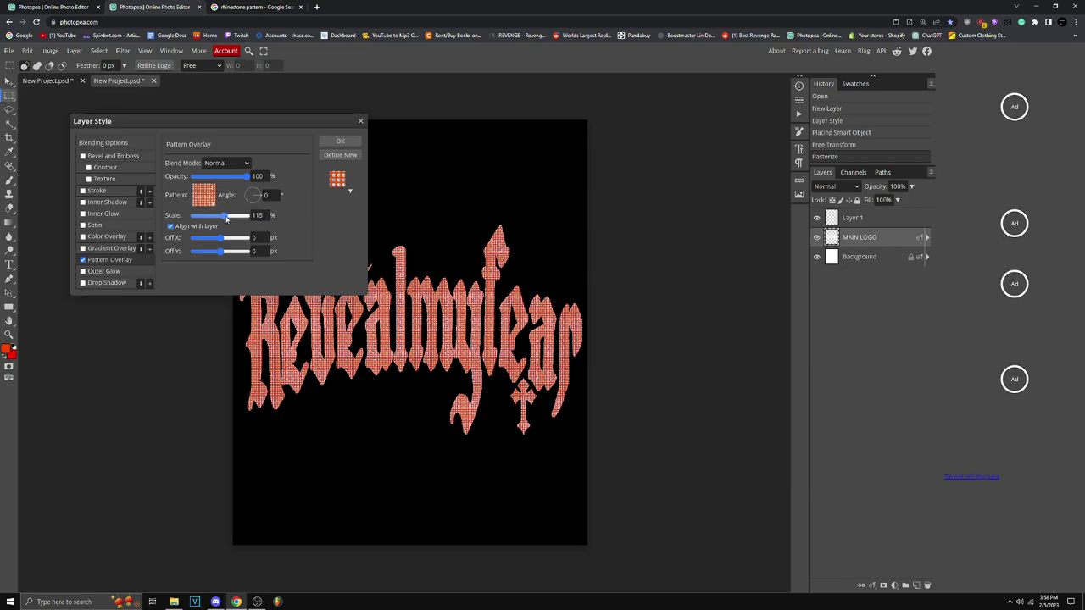
left_click_drag(226, 219, 227, 219)
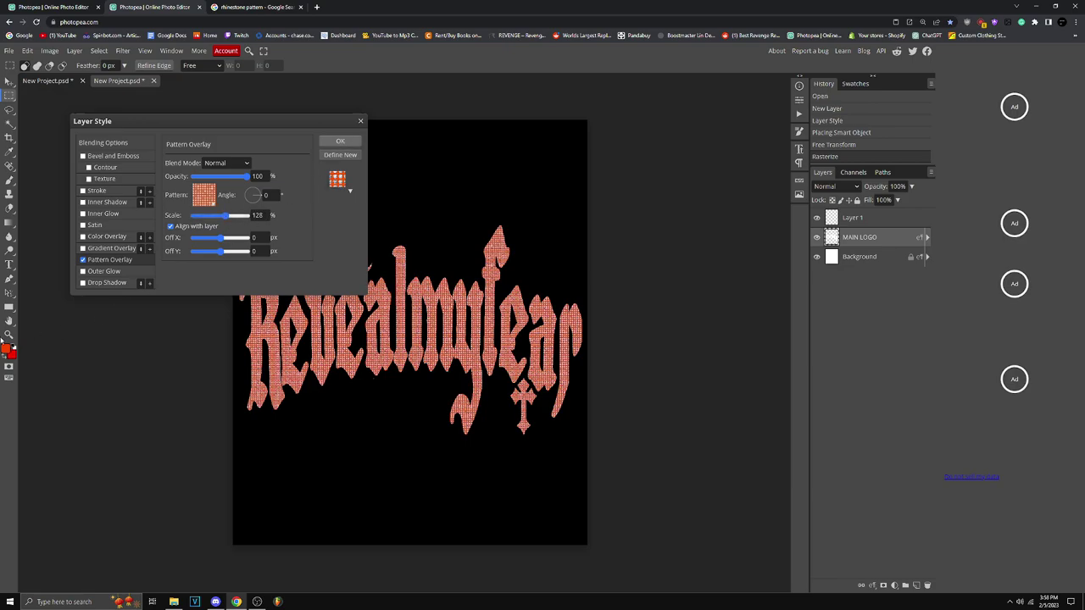
left_click(340, 140)
left_click(28, 366)
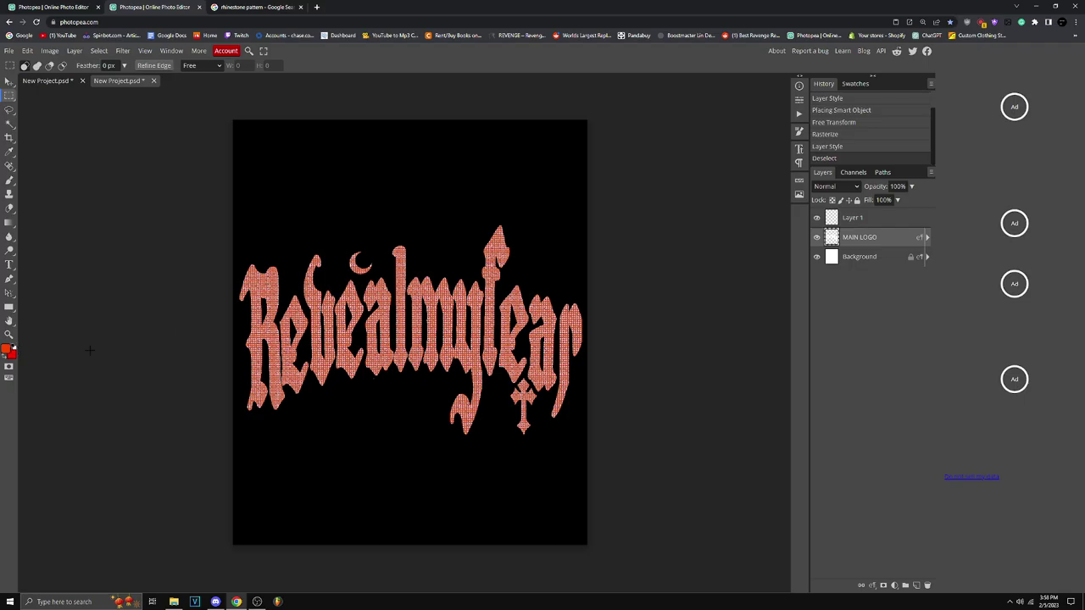
key("z")
scroll(363, 337, "up", 6)
scroll(363, 337, "down", 1)
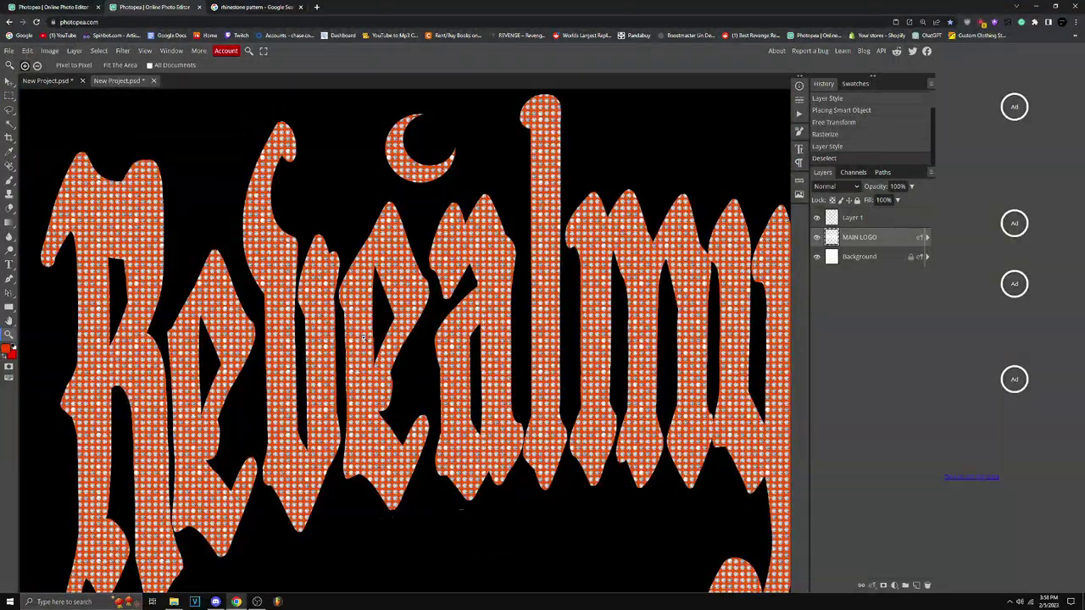
scroll(366, 339, "down", 3)
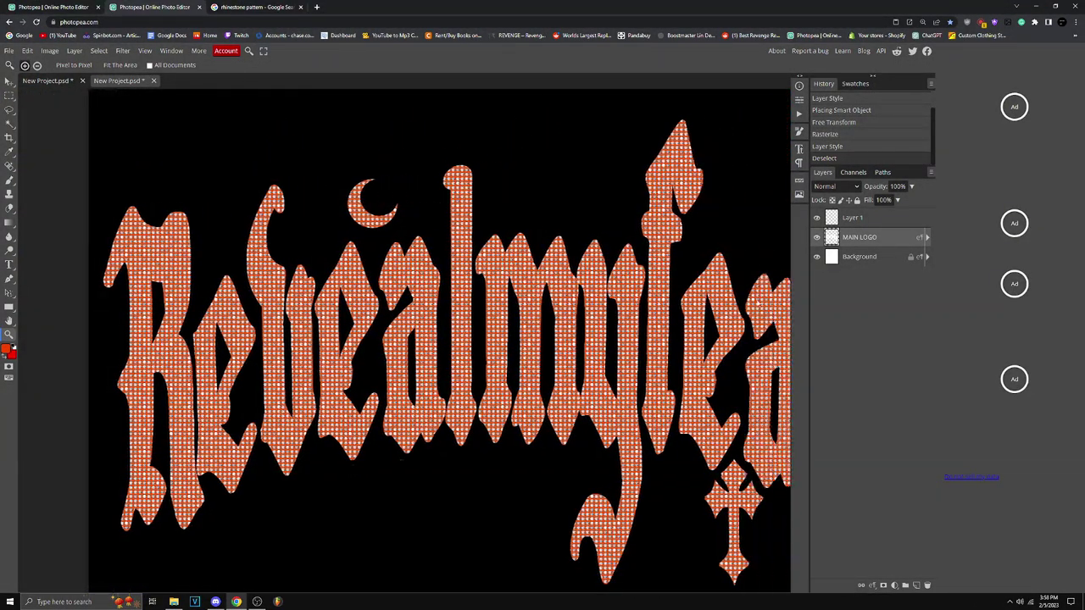
Reopen MAIN LOGO's layer style and settle the pattern scale at 128%.
double_click(849, 244)
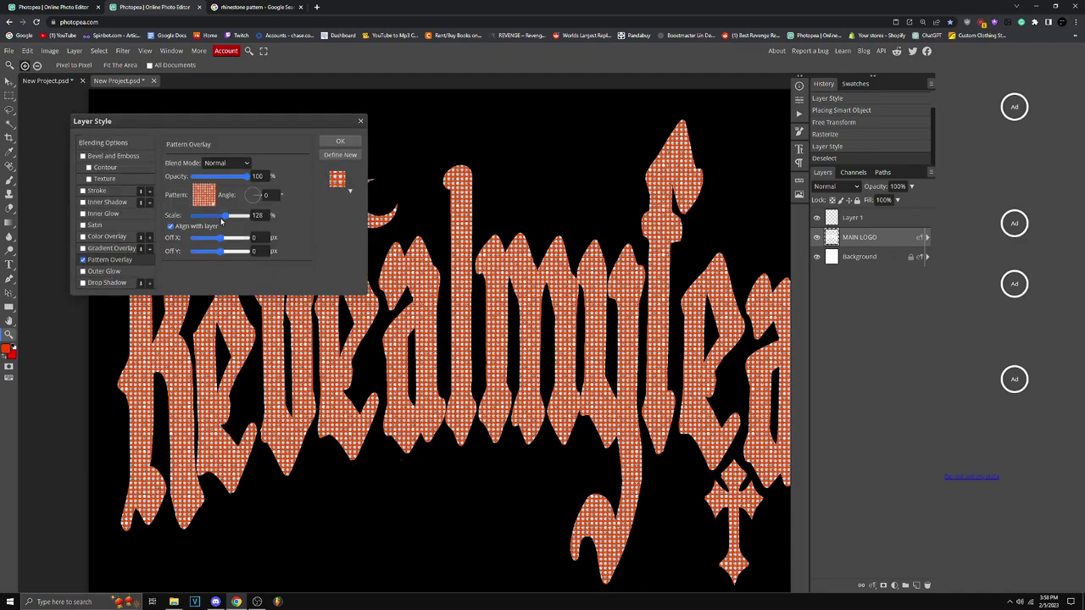
left_click_drag(229, 217, 225, 217)
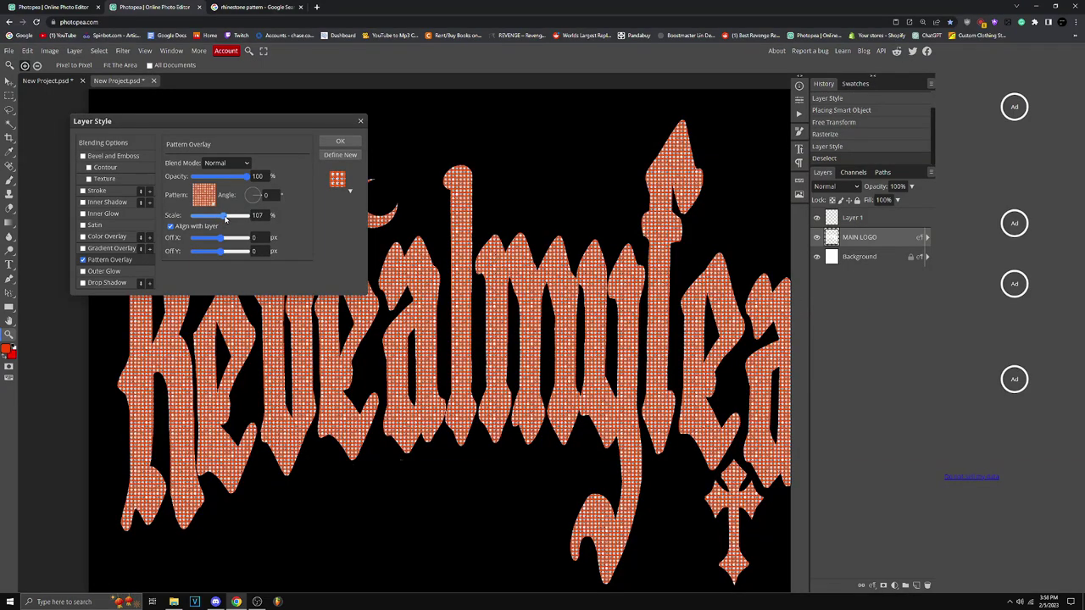
left_click_drag(226, 218, 229, 217)
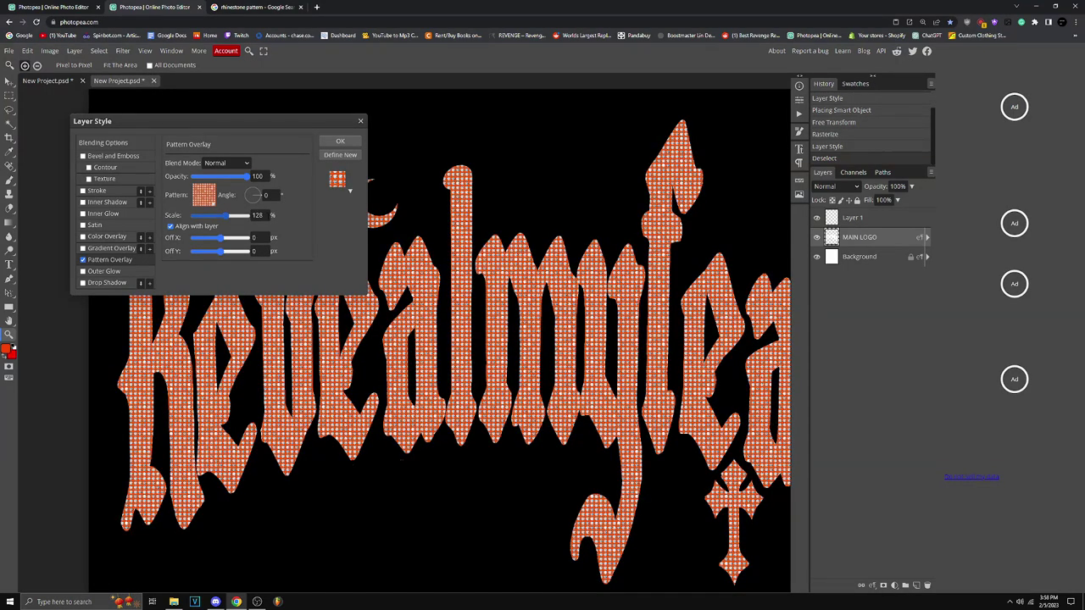
left_click(336, 141)
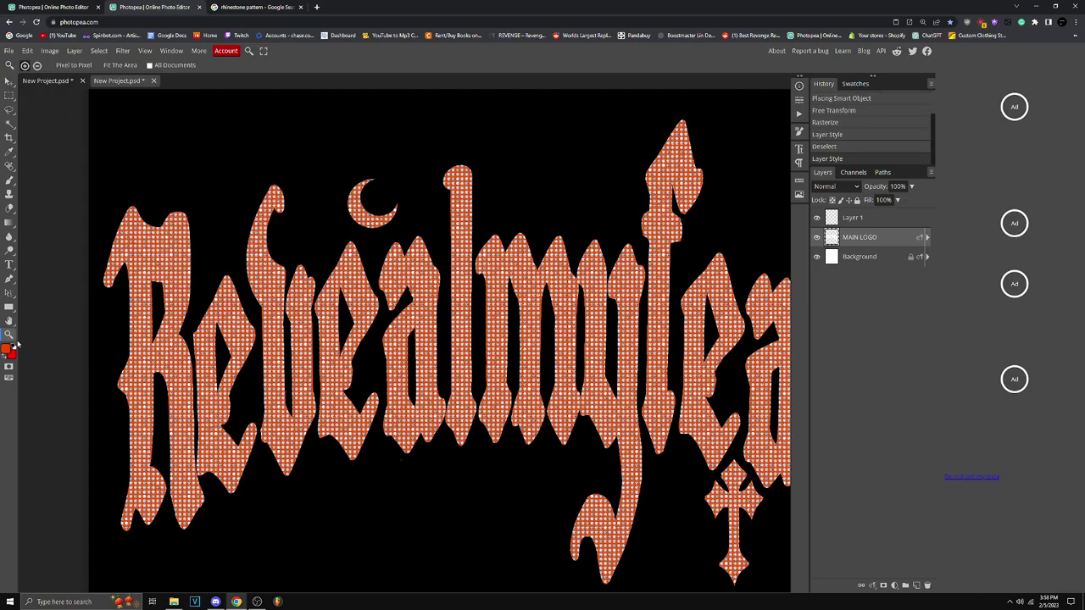
scroll(445, 449, "up", 5)
scroll(446, 449, "down", 6)
scroll(446, 449, "up", 1)
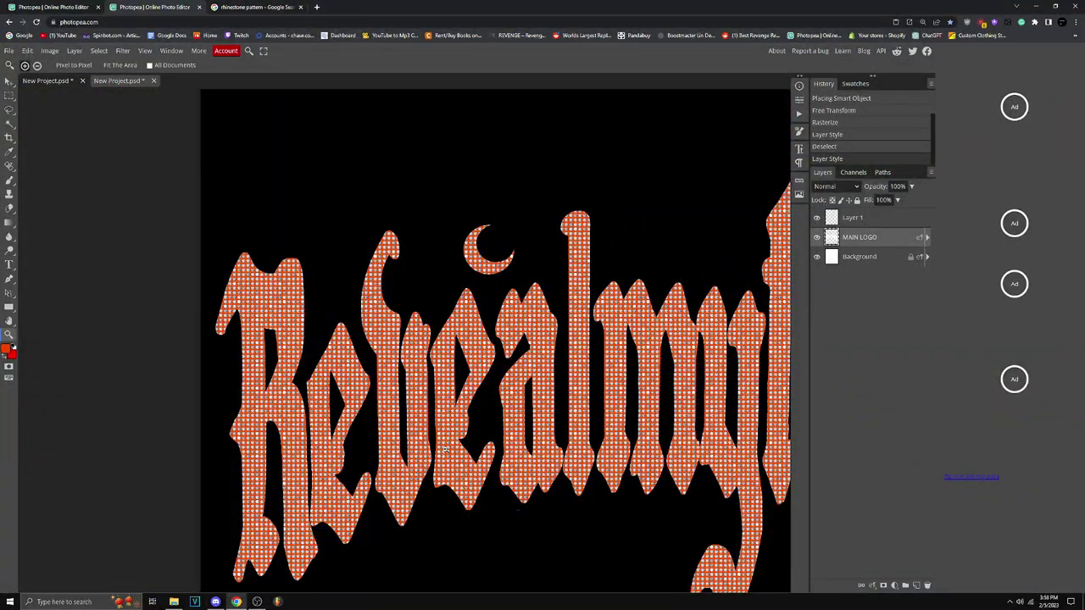
scroll(445, 450, "right", 5)
scroll(535, 406, "down", 4)
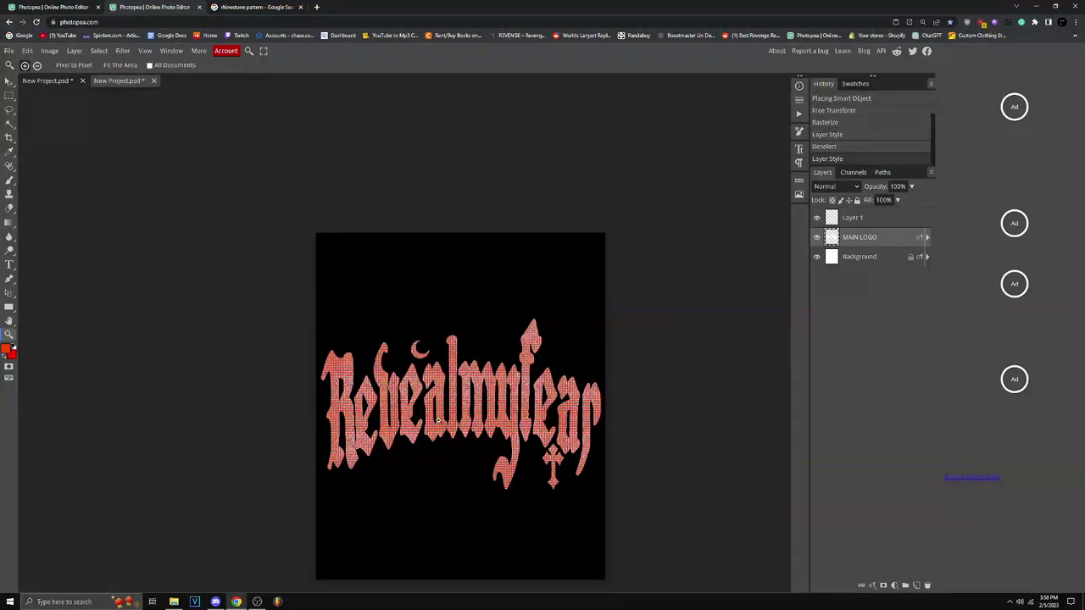
scroll(489, 458, "up", 3)
scroll(455, 309, "up", 2)
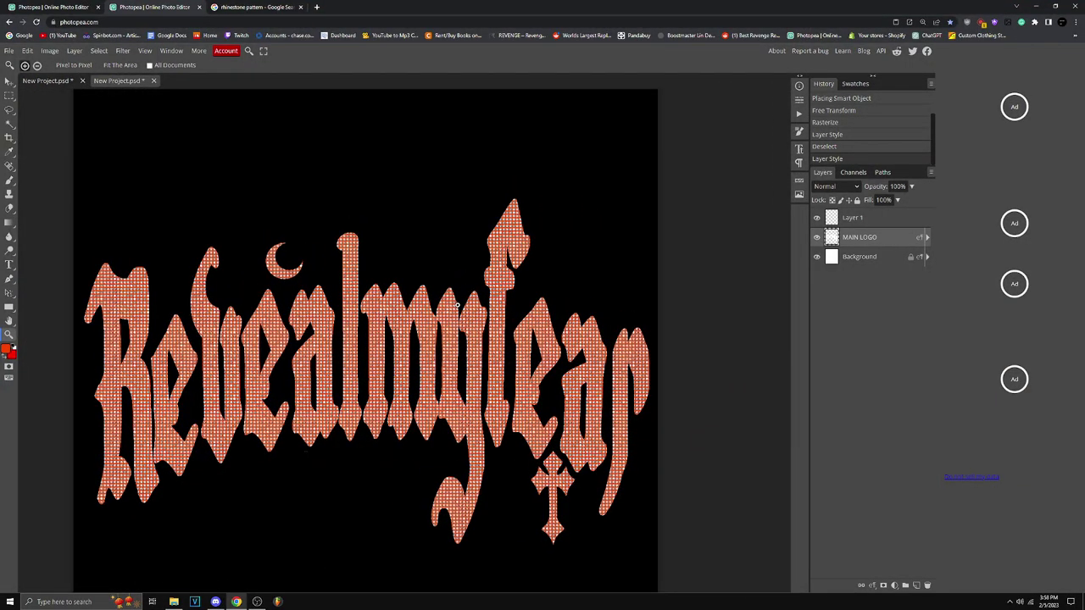
Switch to Object Selection, then apply Select > Color Range with Fuzziness at 200.
left_click(17, 127)
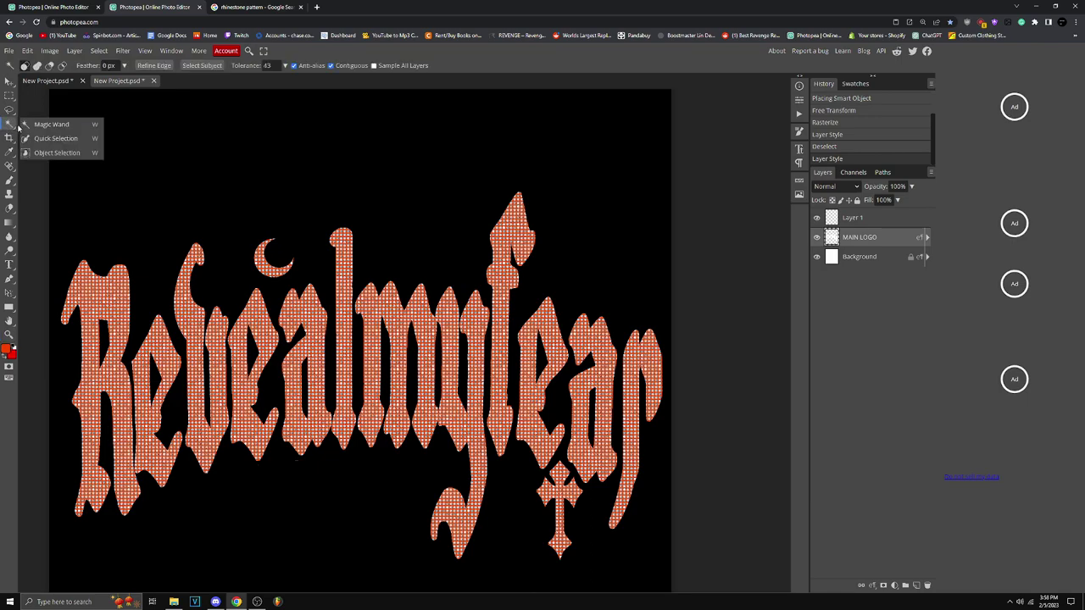
left_click(59, 153)
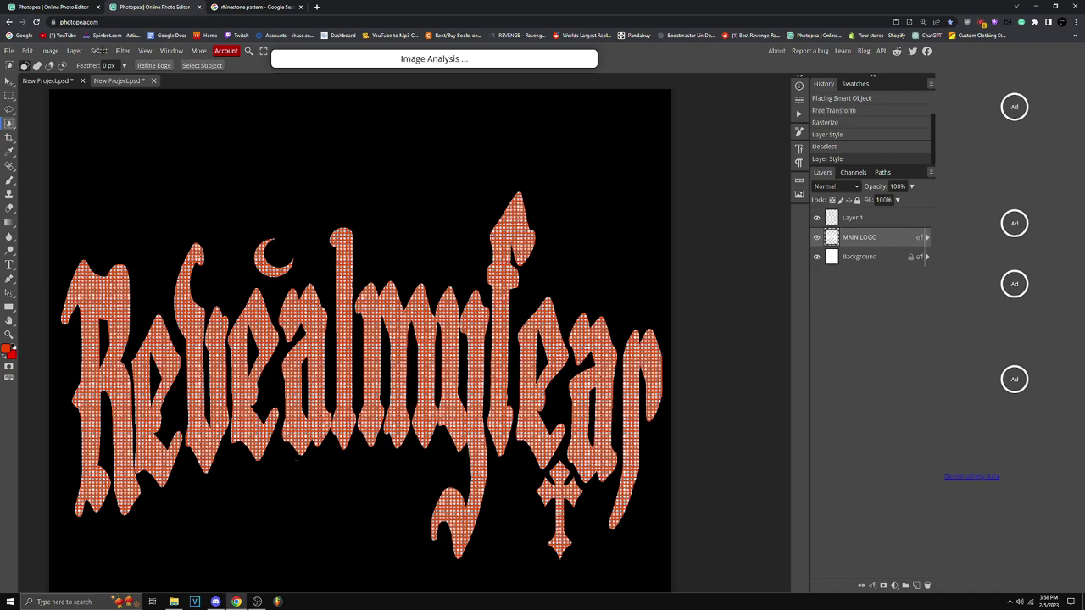
scroll(25, 119, "up", 1)
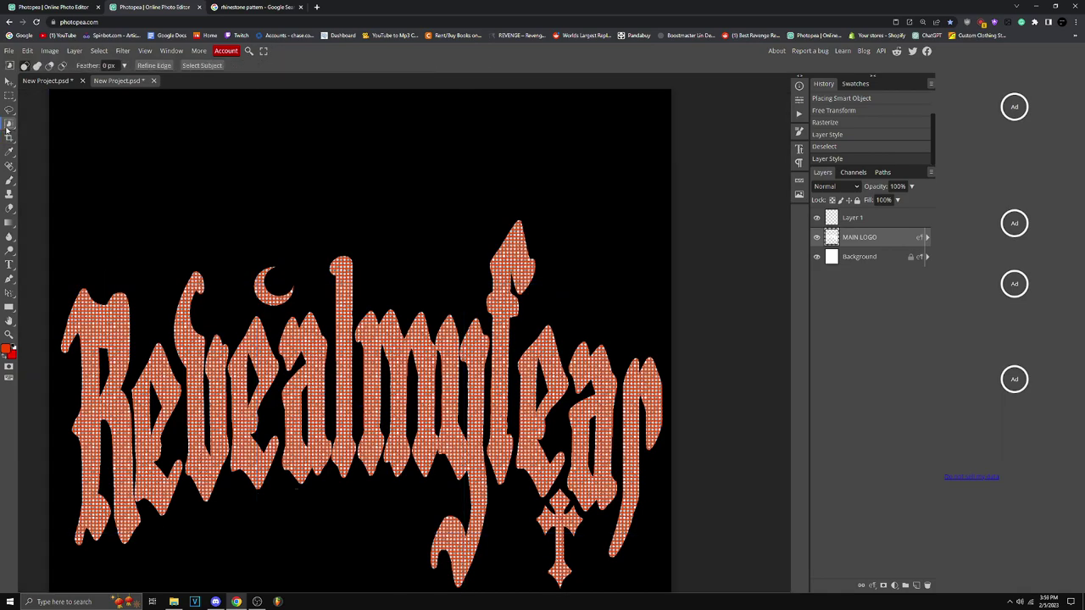
left_click(99, 50)
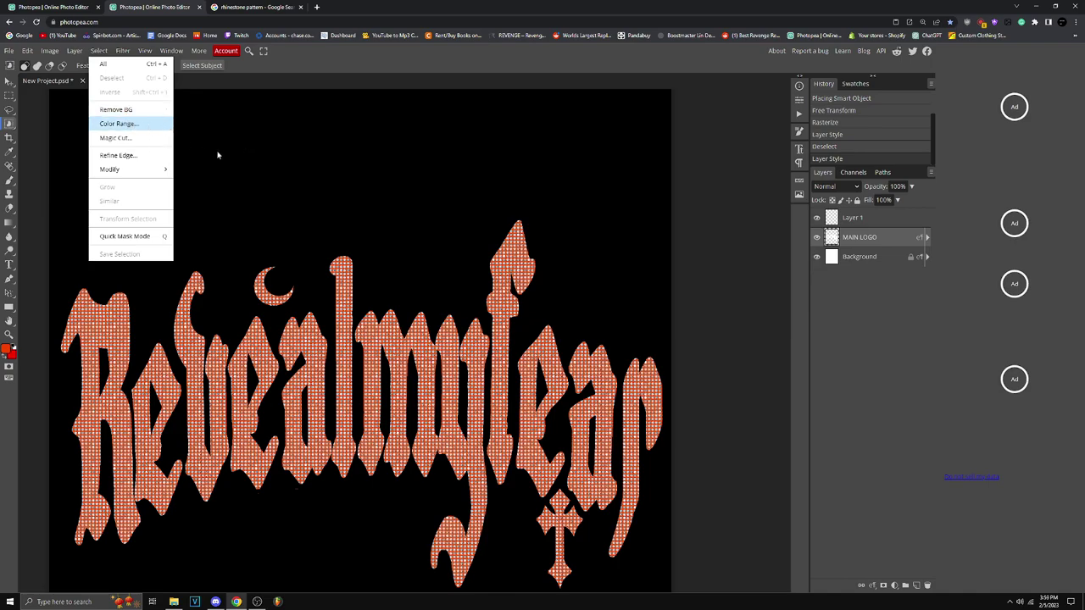
left_click(119, 124)
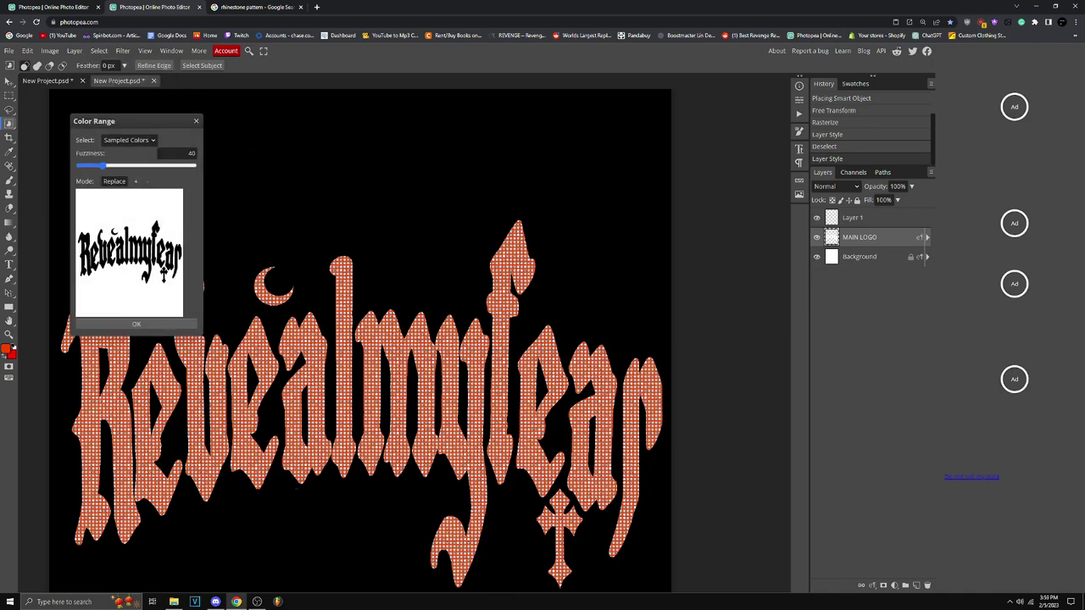
left_click(191, 154)
left_click(193, 165)
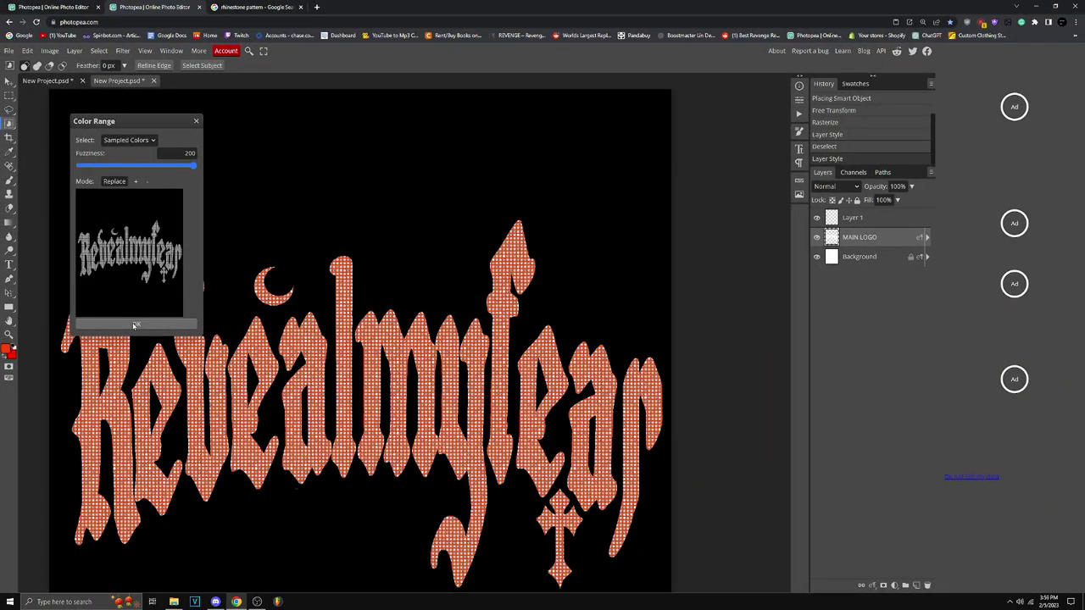
left_click(136, 324)
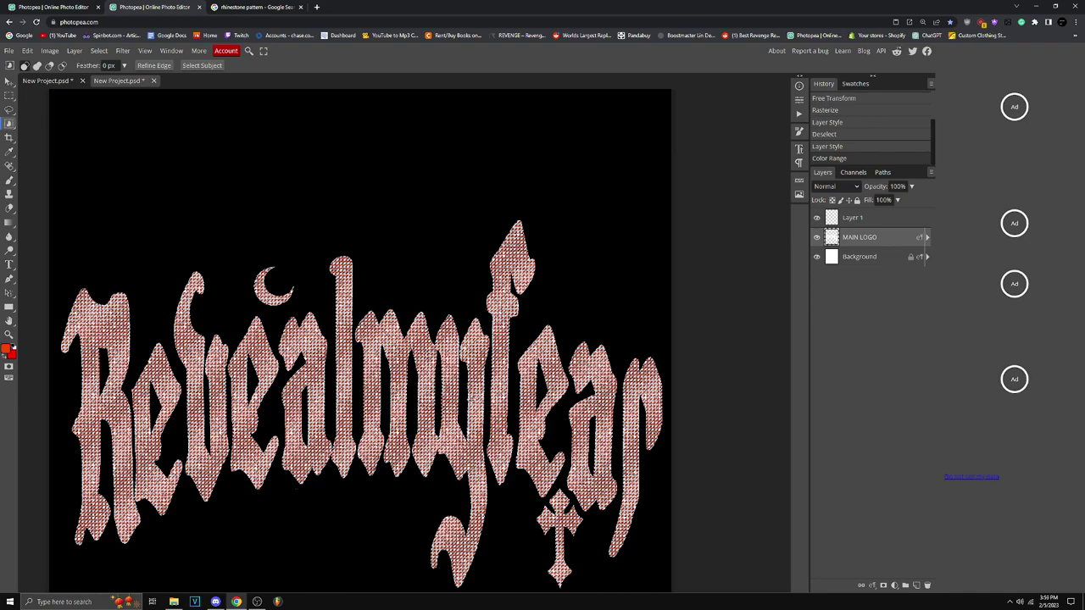
Inverse the selection and add it as a raster mask on MAIN LOGO, leaving only white stones.
right_click(309, 334)
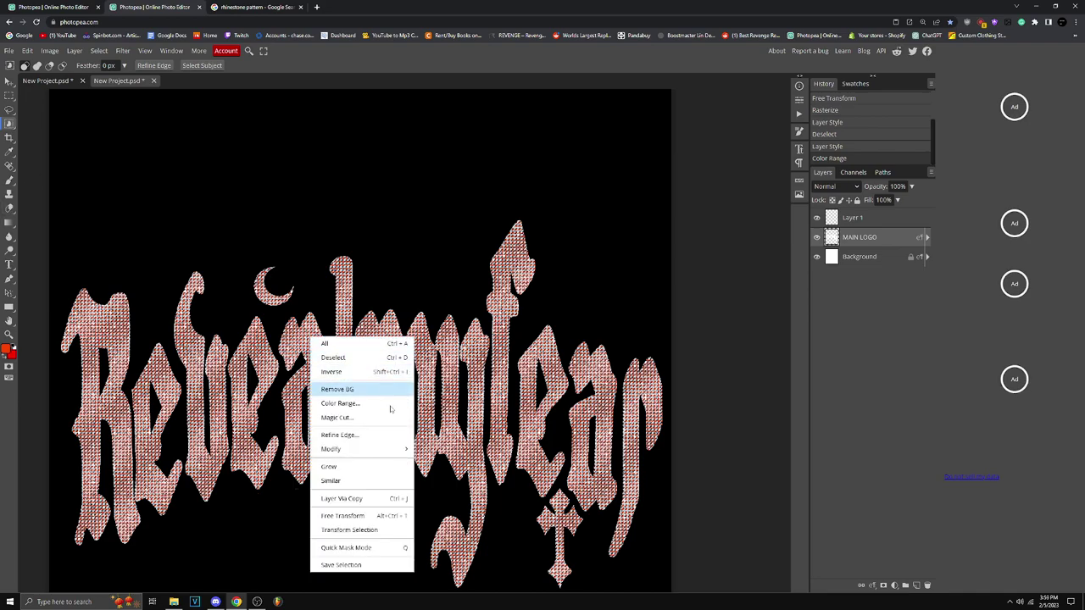
left_click(365, 372)
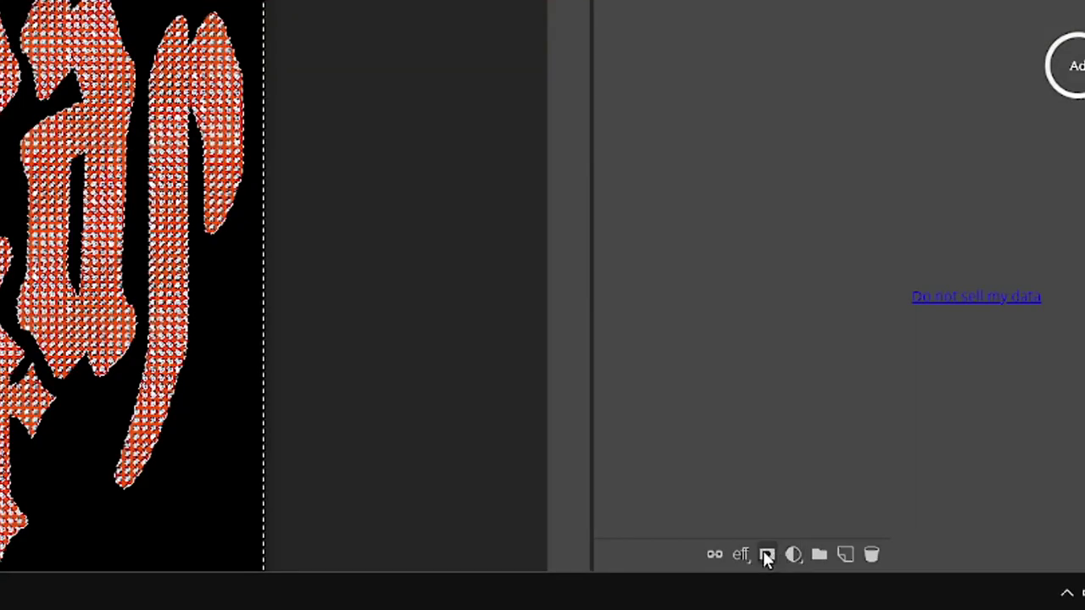
left_click(766, 555)
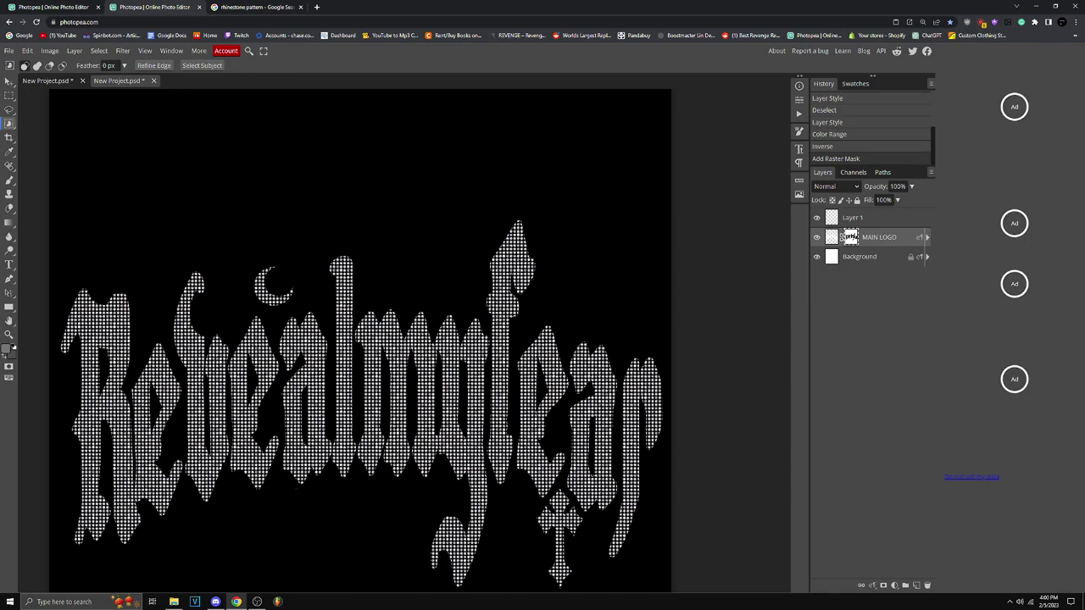
left_click(9, 333)
Hide the black Background layer and choose File > Export as > PNG.
scroll(288, 374, "down", 3)
scroll(288, 375, "up", 2)
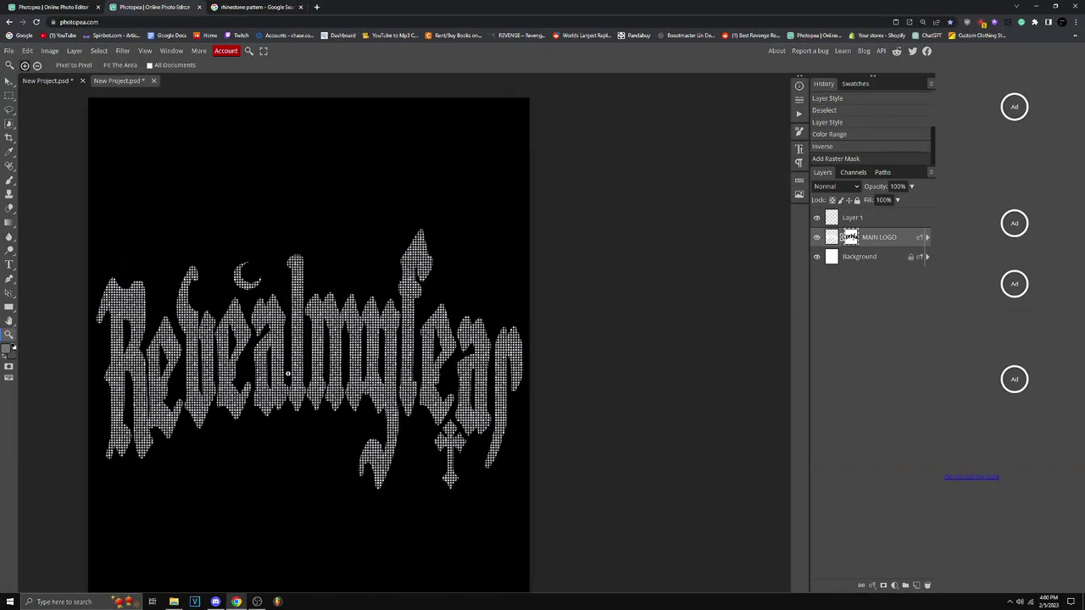
left_click(9, 51)
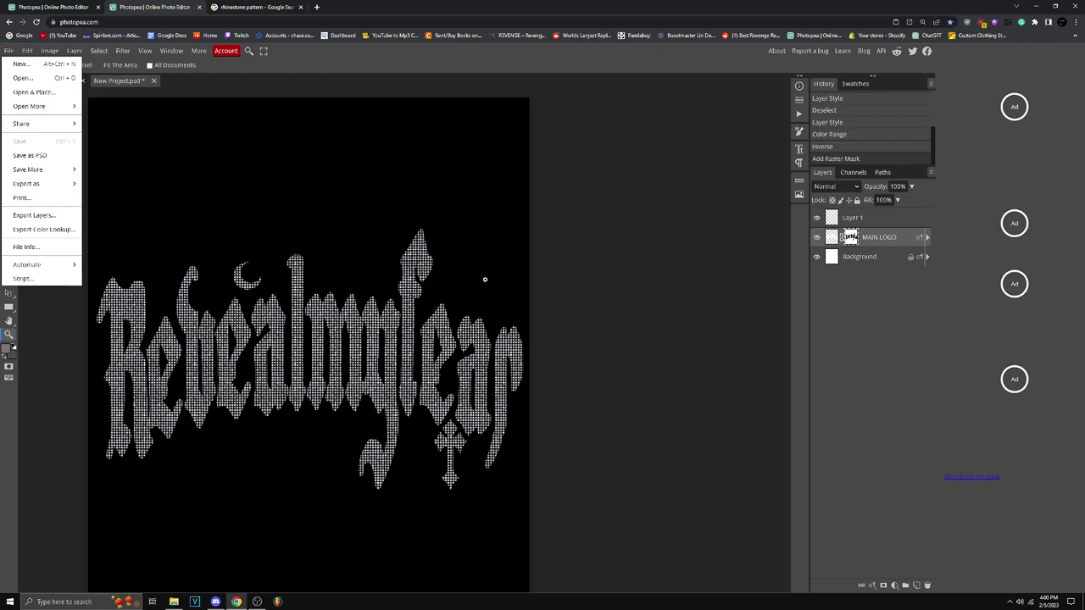
left_click(817, 258)
left_click(9, 51)
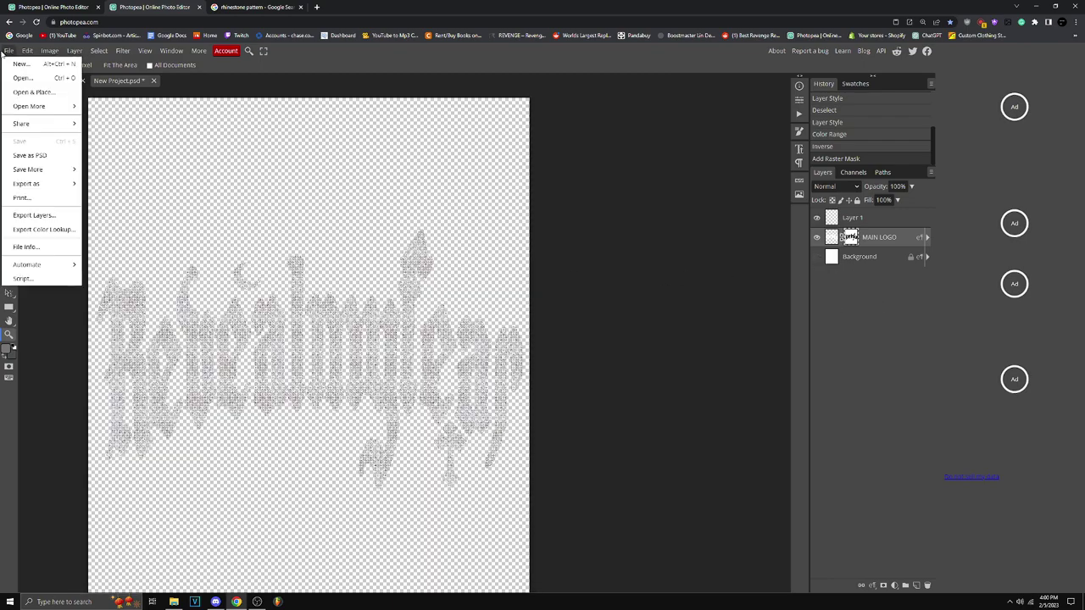
mouse_move(43, 184)
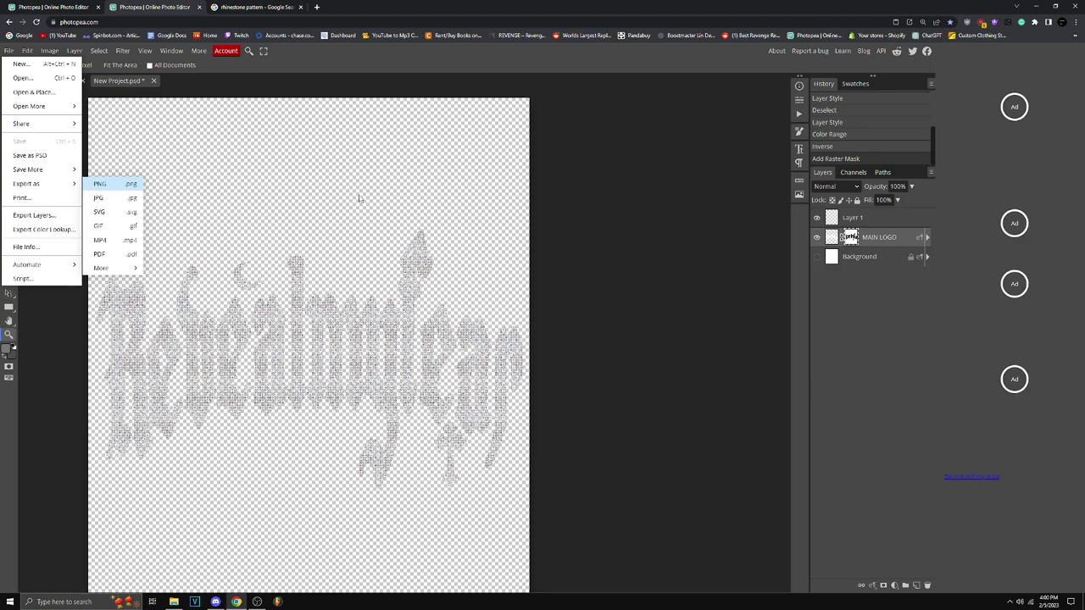
key("Return")
Name the export 'stone logo' and save the transparent PNG.
triple_click(343, 150)
key("BackSpace")
type("stone lo")
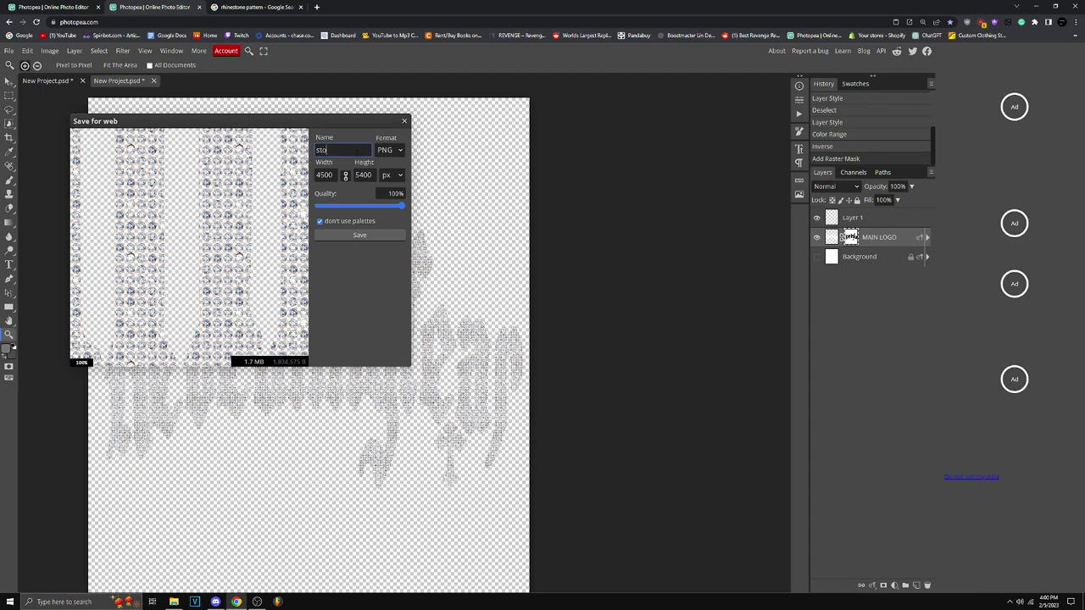
type("go")
left_click(359, 235)
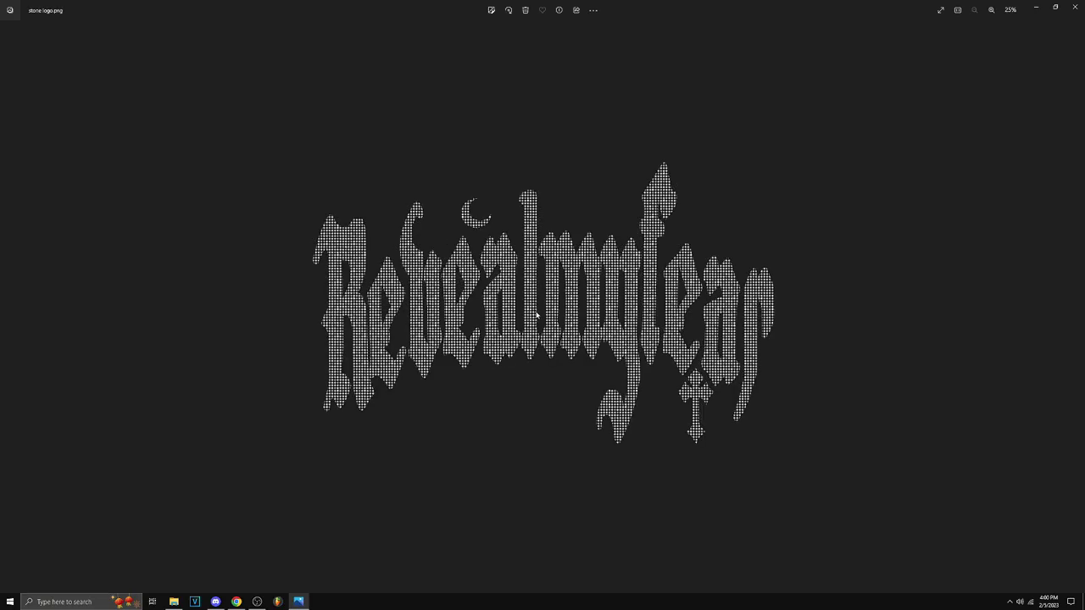
Close the exported image preview and the rhinestone logo New Project.psd tab.
left_click(1075, 7)
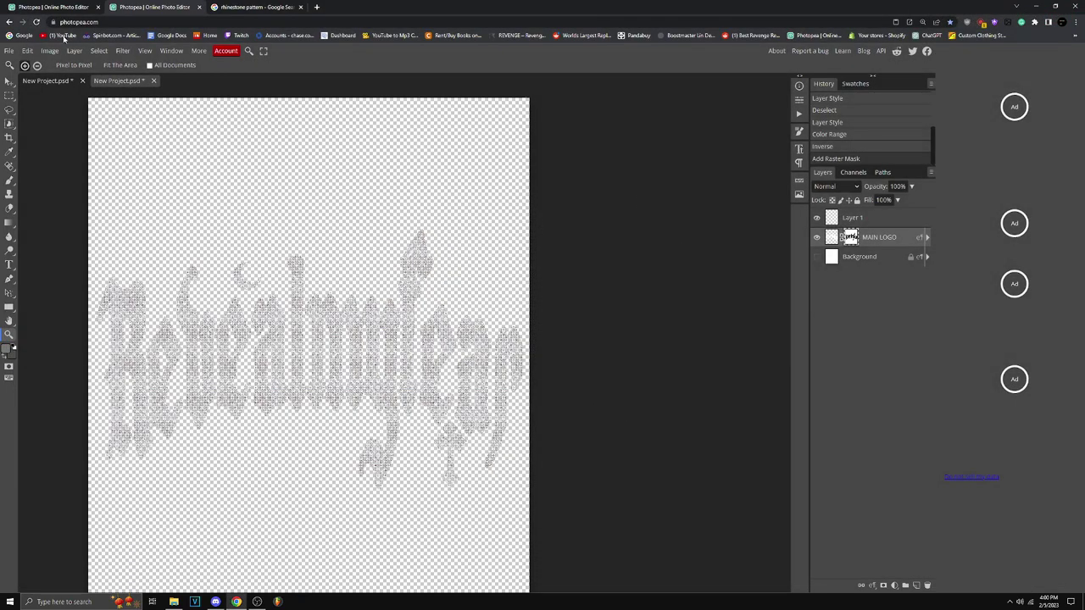
left_click(46, 81)
left_click(82, 80)
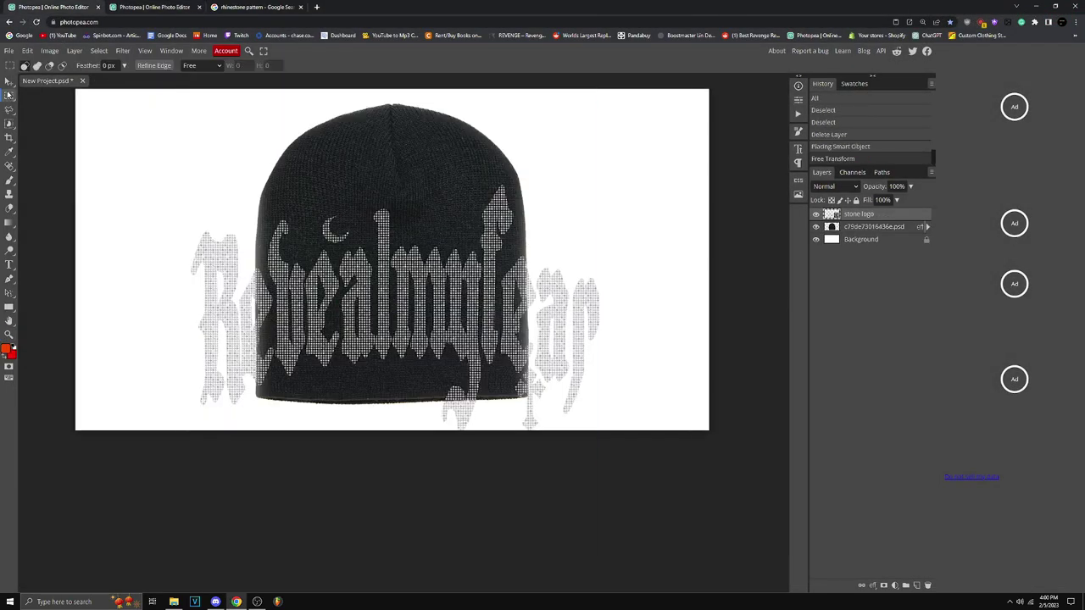